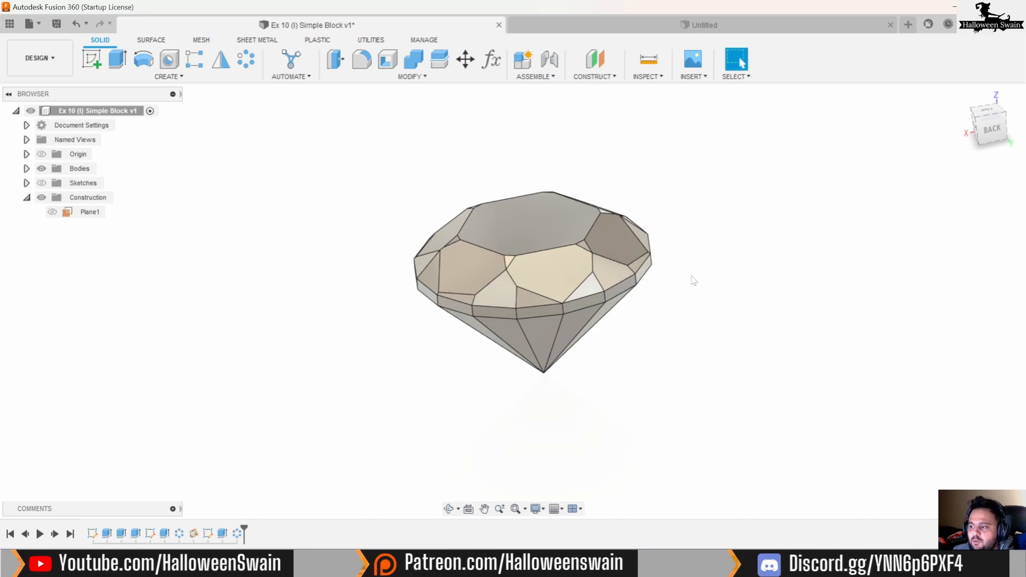
mouse_move(713, 257)
shift+middle_down()
mouse_move(663, 242)
mouse_move(706, 242)
shift+middle_up()
shift+middle_drag(479, 195, 562, 273)
shift+middle_drag(644, 288, 610, 302)
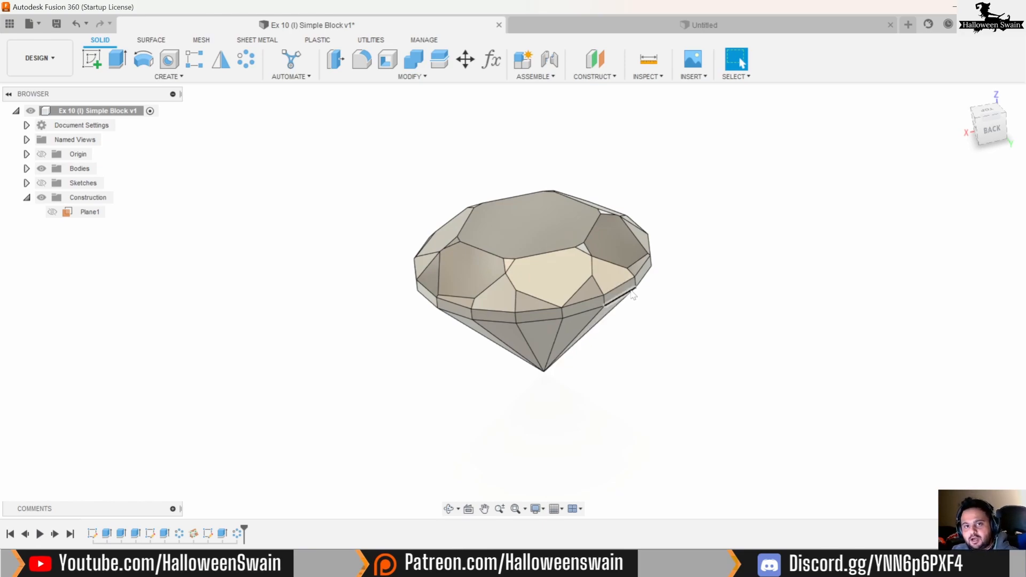
shift+middle_drag(669, 260, 672, 298)
Switch to the empty Untitled design and start a sketch on the horizontal XY plane.
click(801, 30)
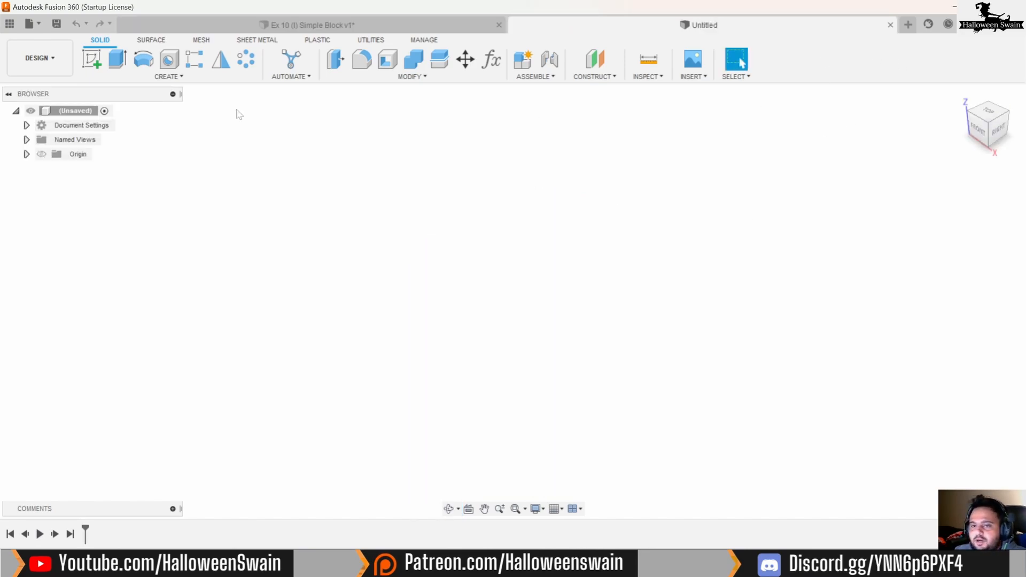
click(91, 60)
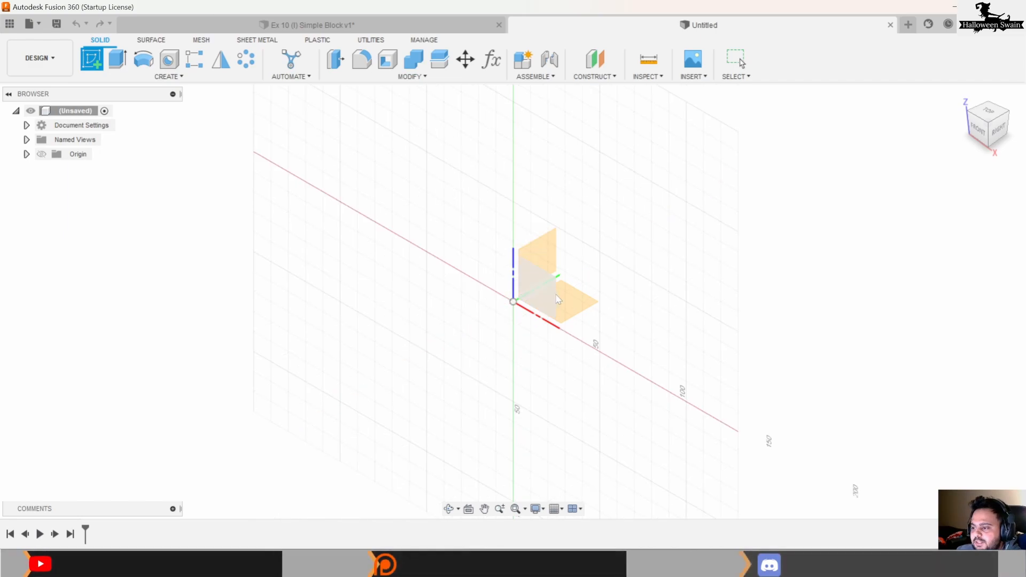
click(557, 299)
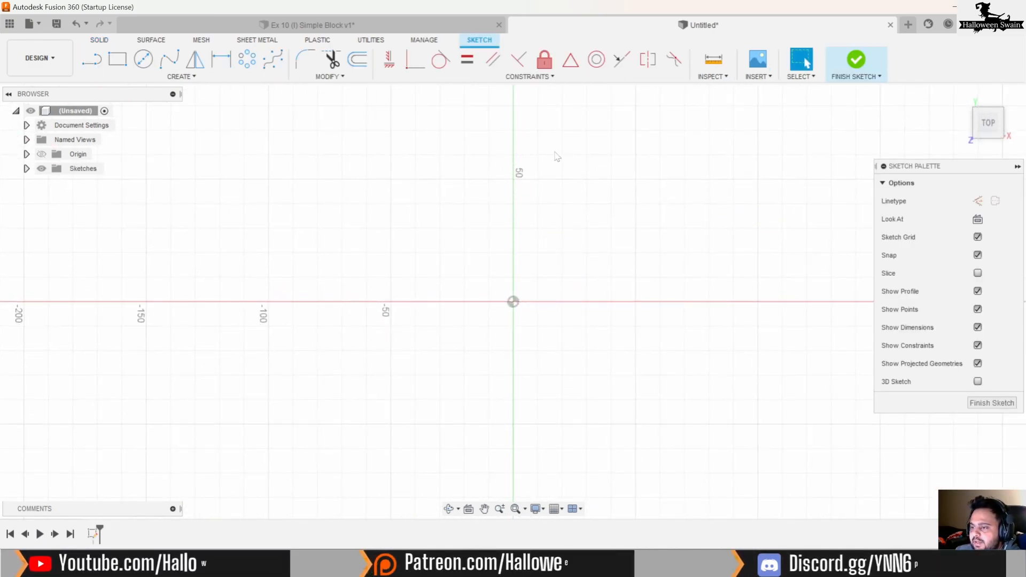
Draw an inscribed 16-sided polygon centred on the origin with a 60 mm radius.
click(182, 76)
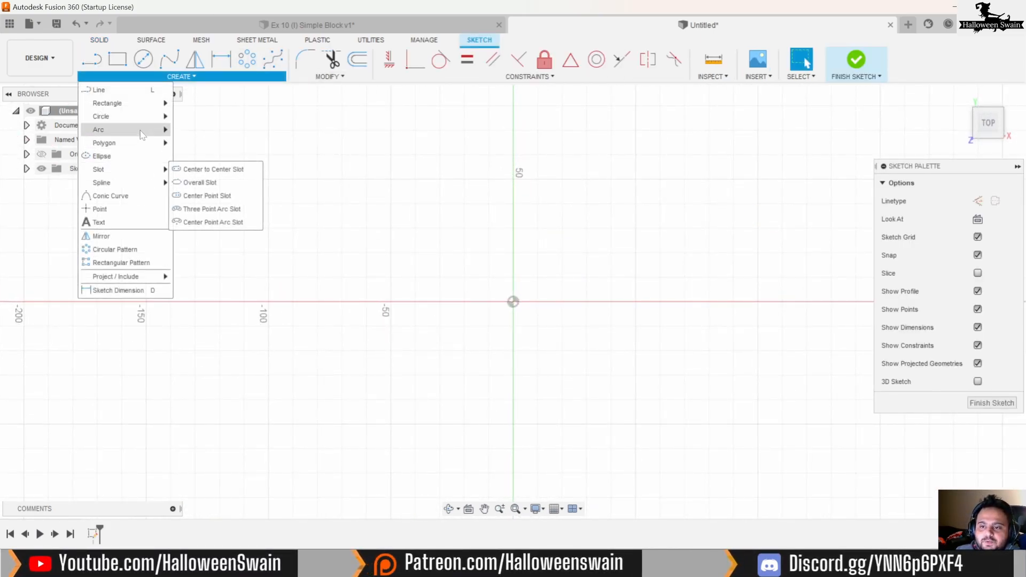
mouse_move(142, 142)
click(206, 155)
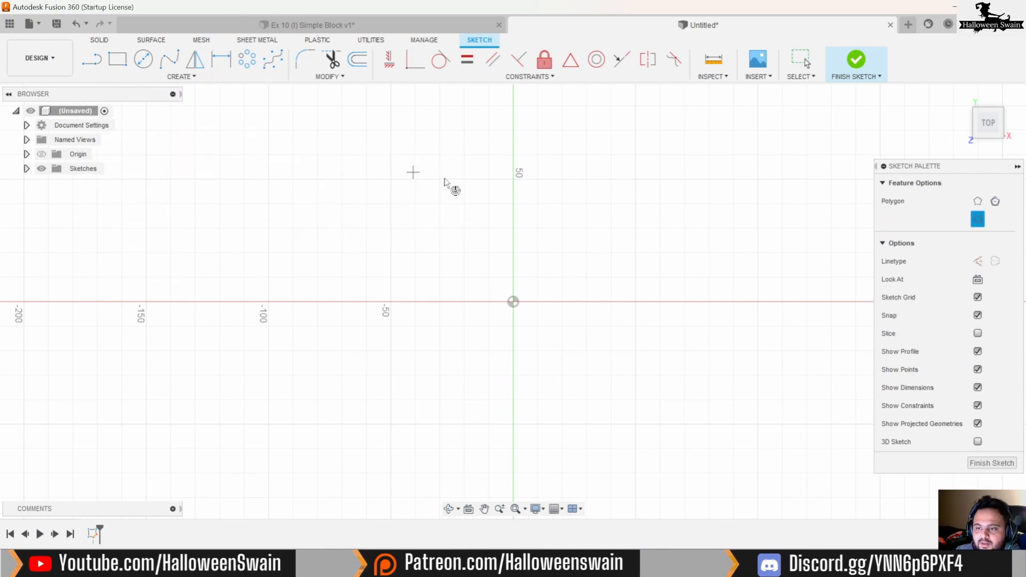
click(513, 301)
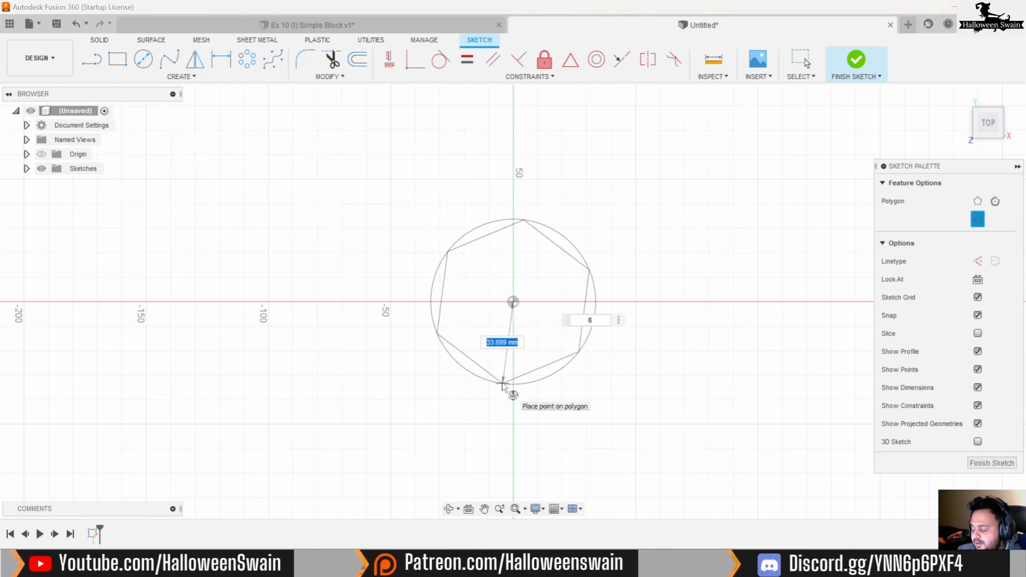
text(60)
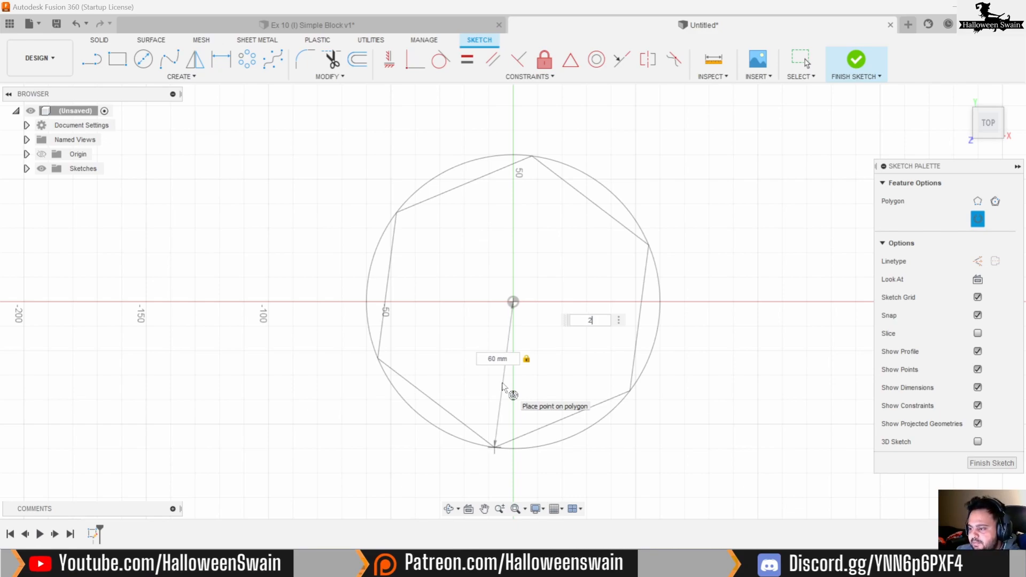
text(16)
key(Return)
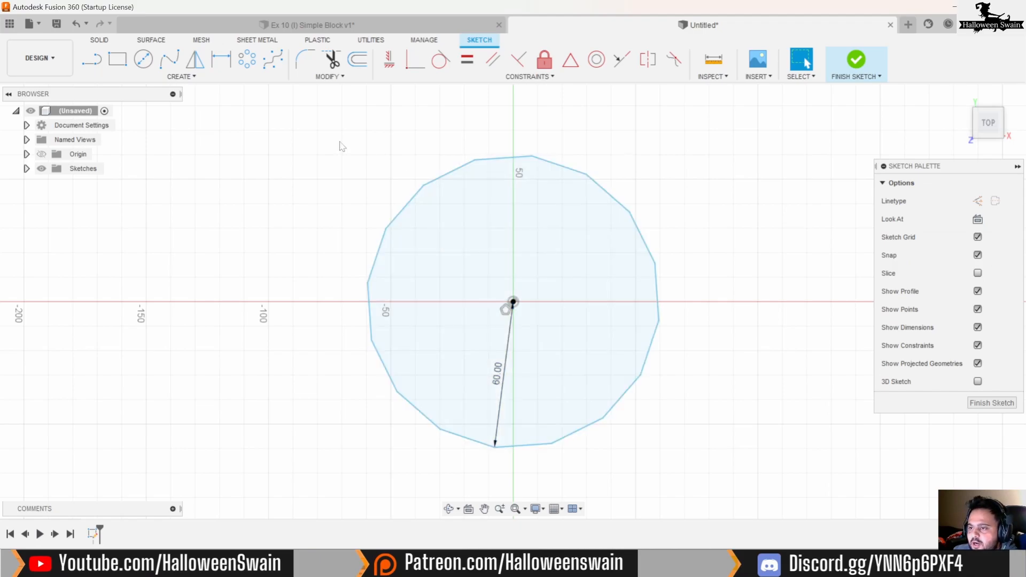
Draw a construction line from a polygon vertex to the centre, constrain it horizontal, and finish the sketch.
click(91, 59)
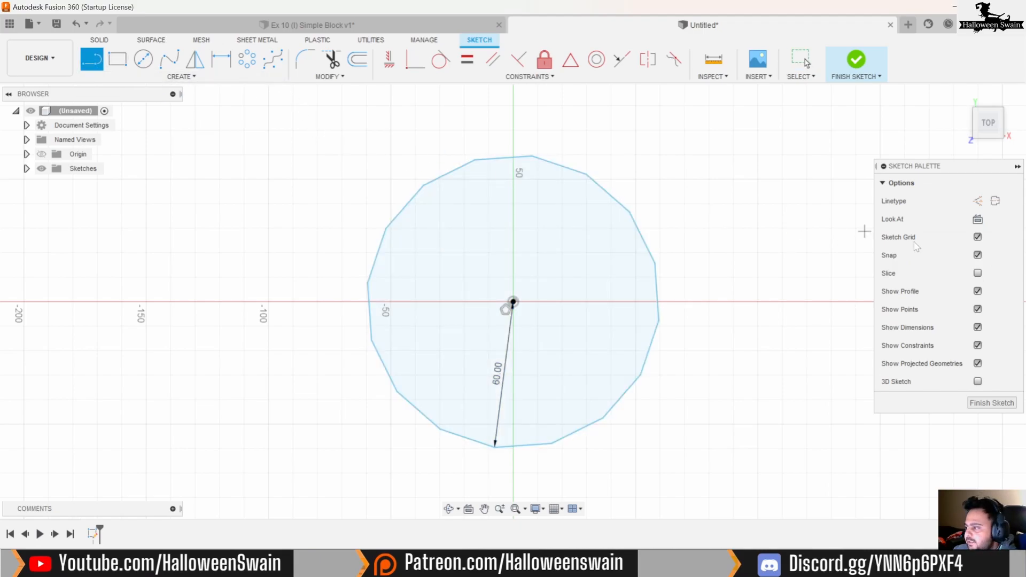
click(368, 283)
click(513, 302)
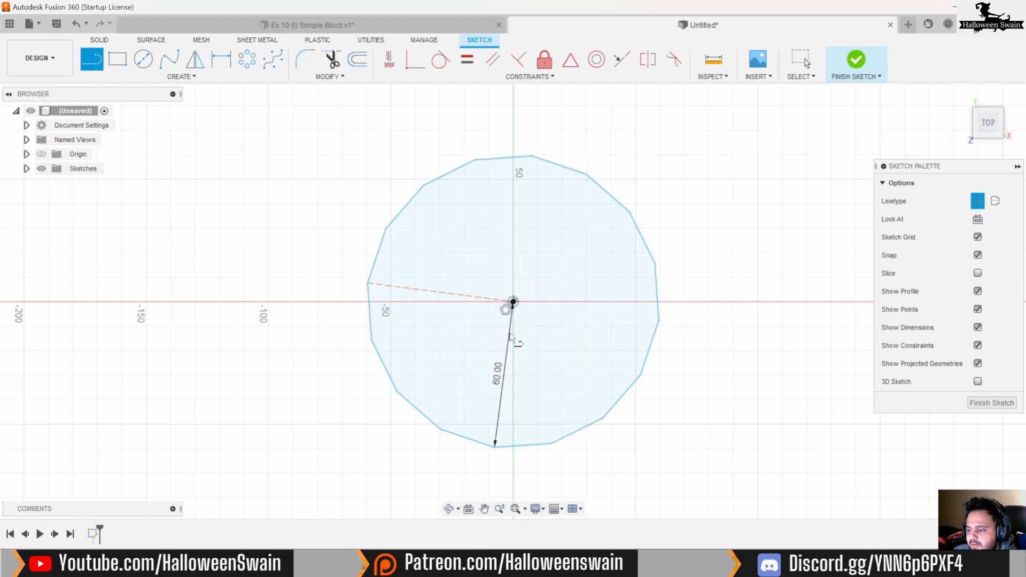
click(389, 59)
click(419, 290)
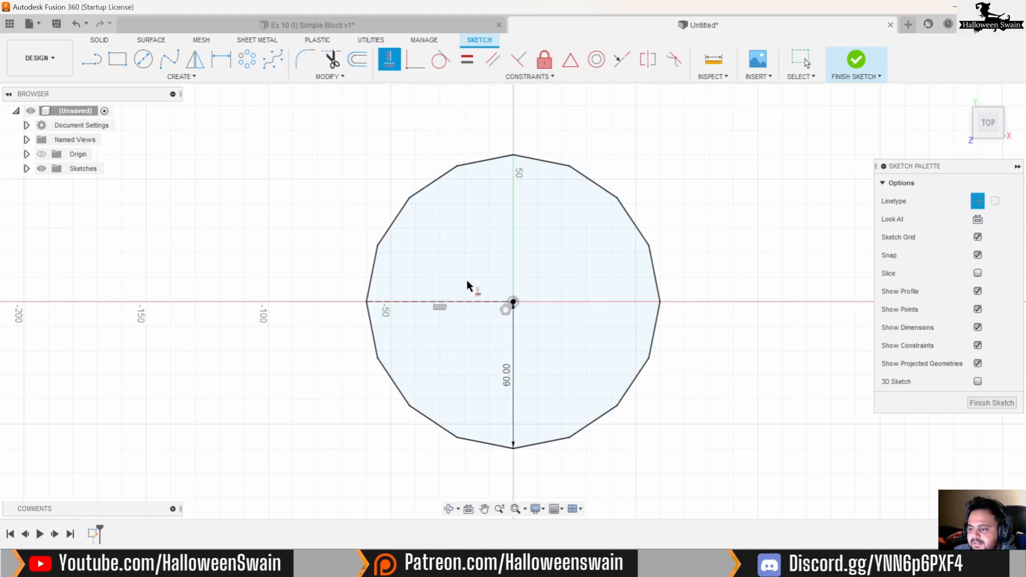
click(986, 403)
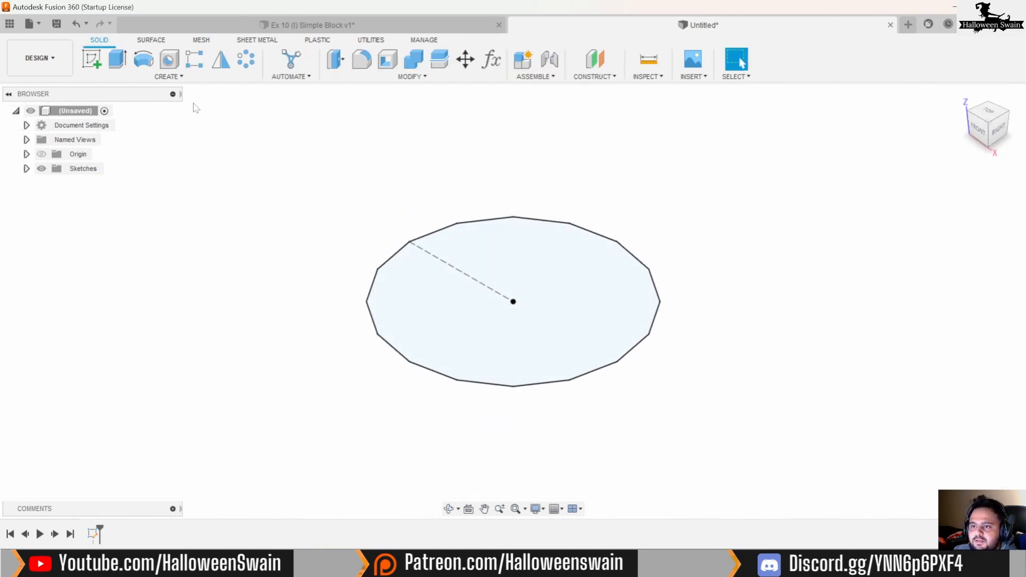
Extrude the polygon downward by -80 mm with a -45 degree taper as a new body, forming the diamond's pointed base.
key(e)
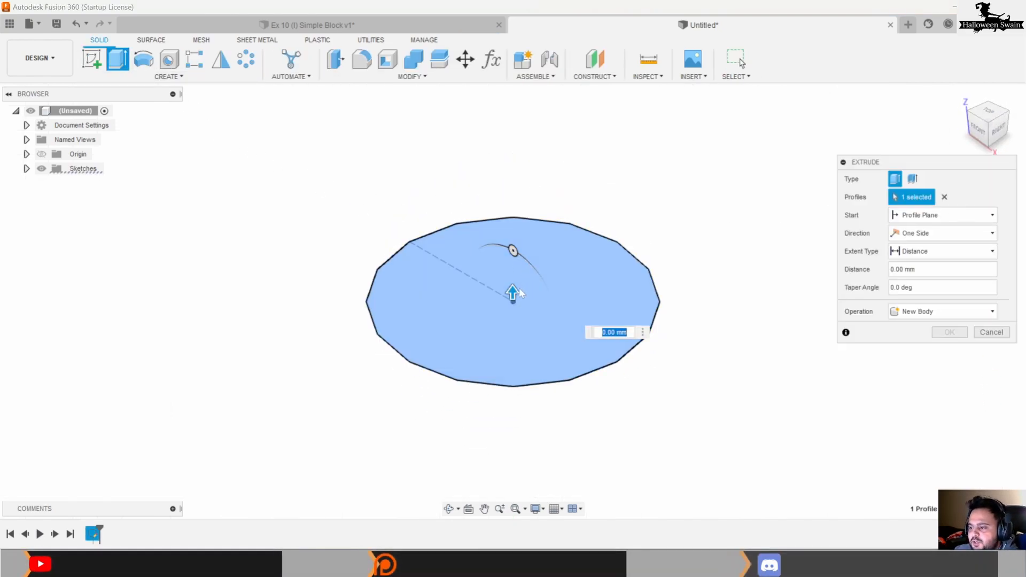
scroll(544, 289, down, 1)
middle_drag(614, 280, 535, 263)
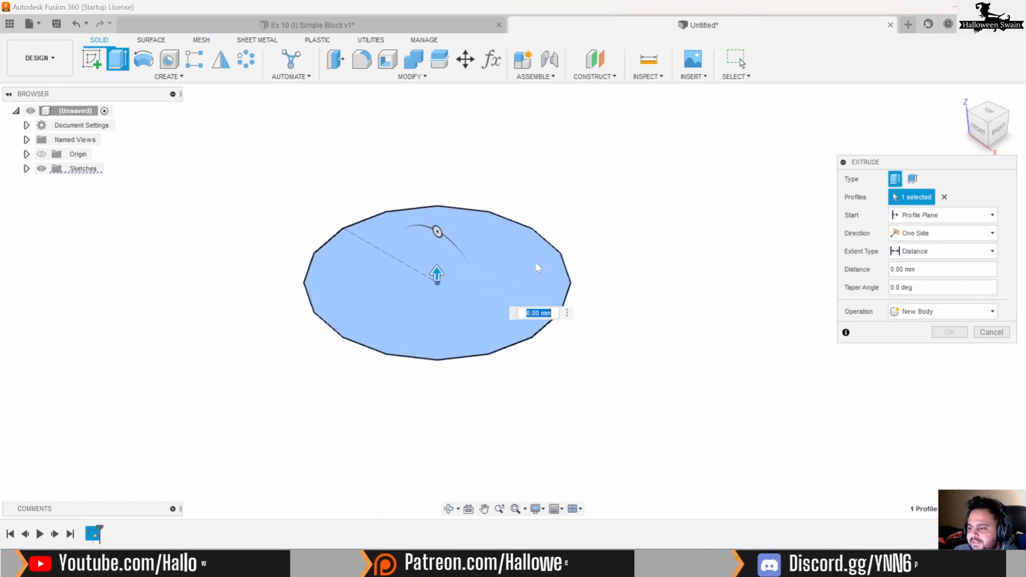
drag(437, 274, 437, 383)
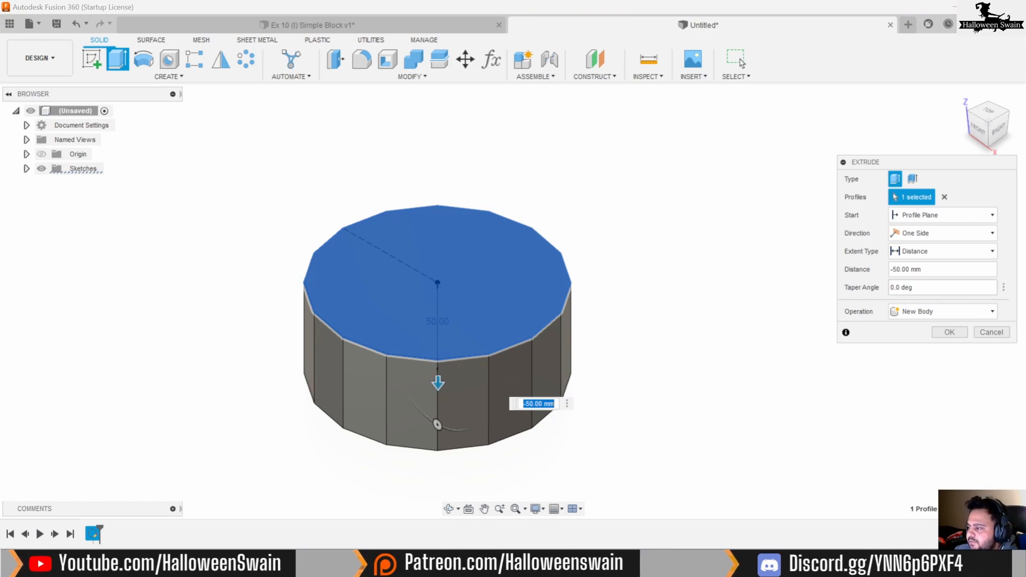
click(891, 288)
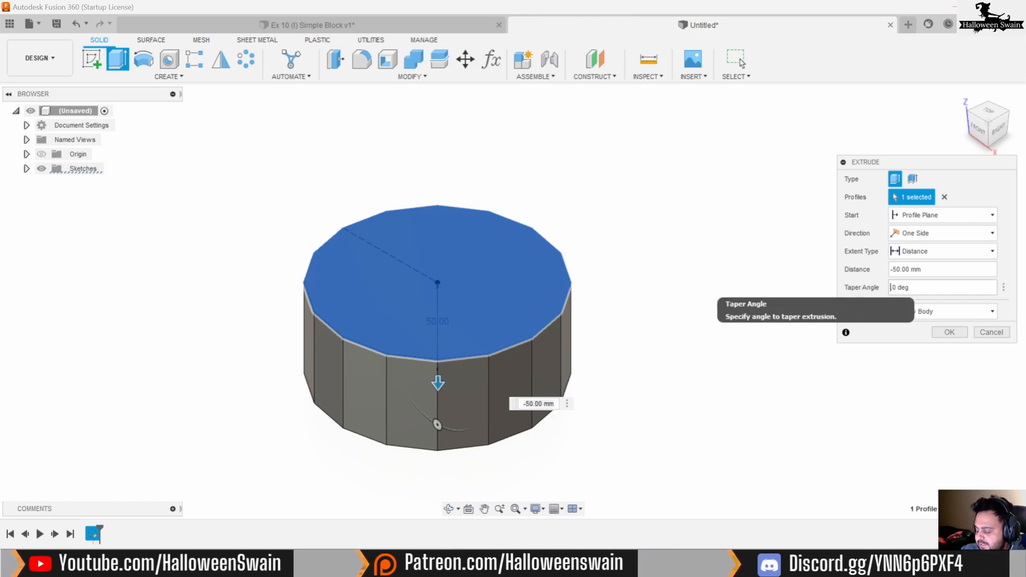
text(-45.)
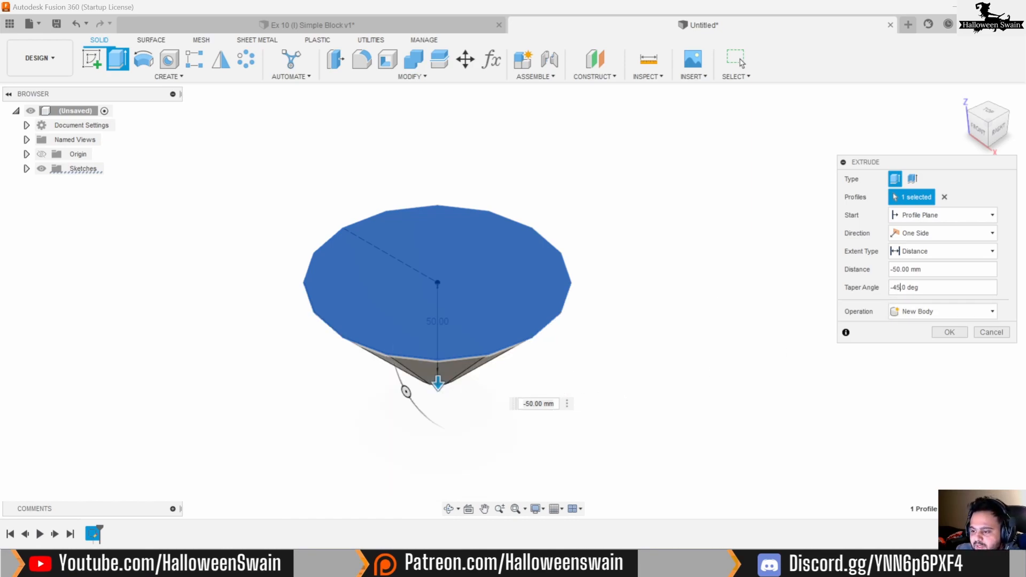
drag(448, 398, 442, 459)
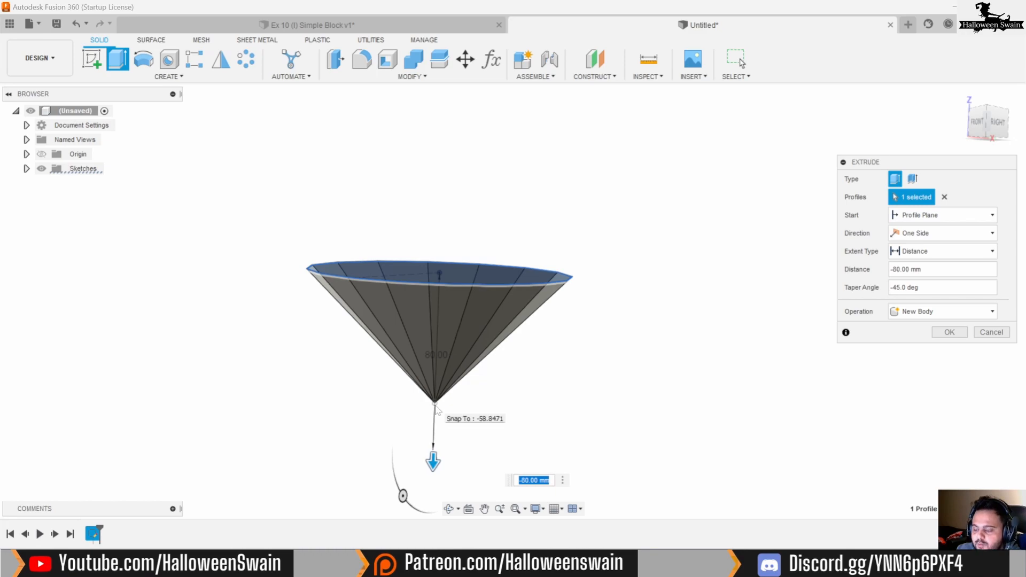
click(949, 332)
Extrude the flat top face of the pointed base upward 5 mm, joined to the body.
click(962, 95)
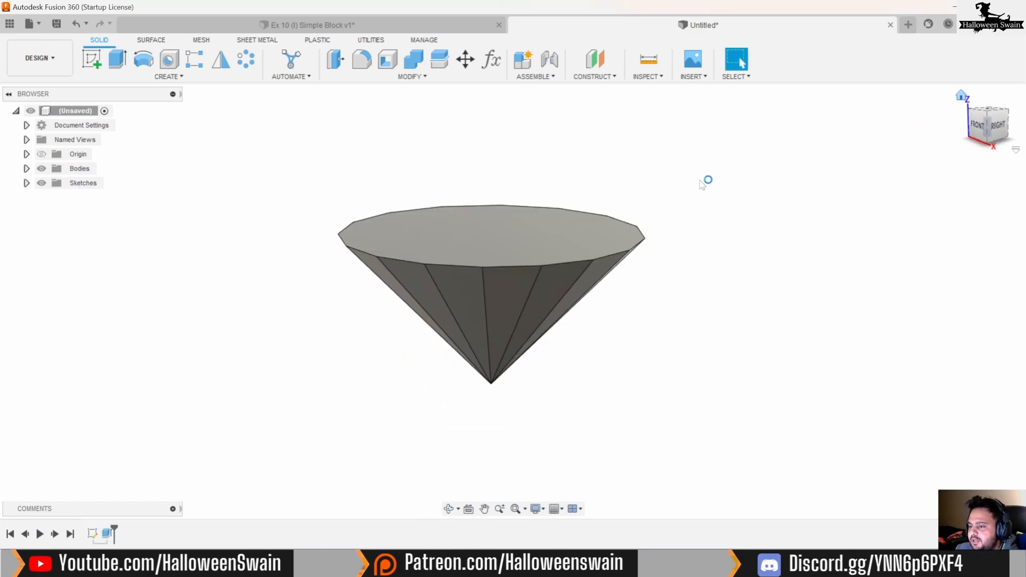
click(123, 66)
click(422, 251)
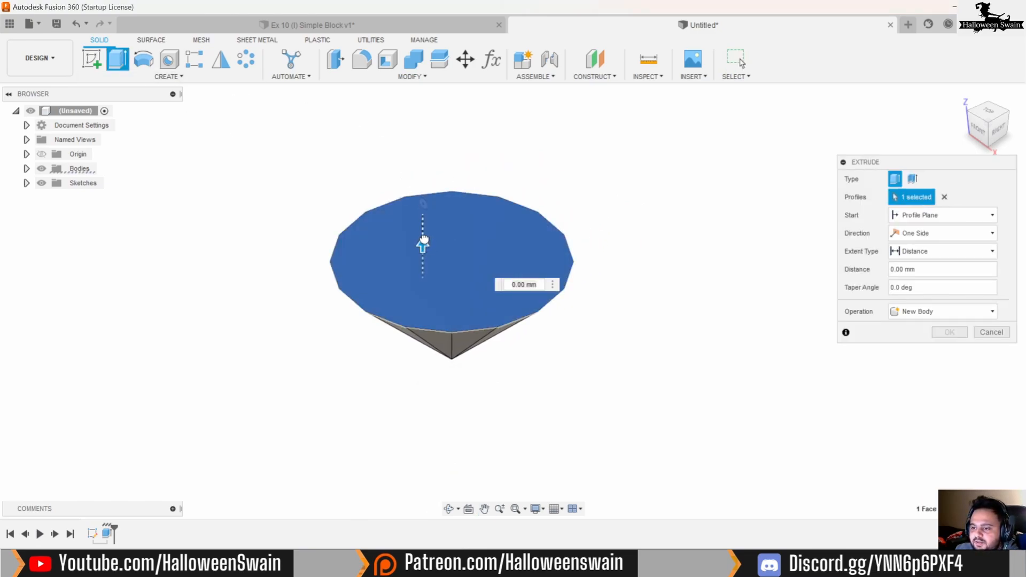
text(5)
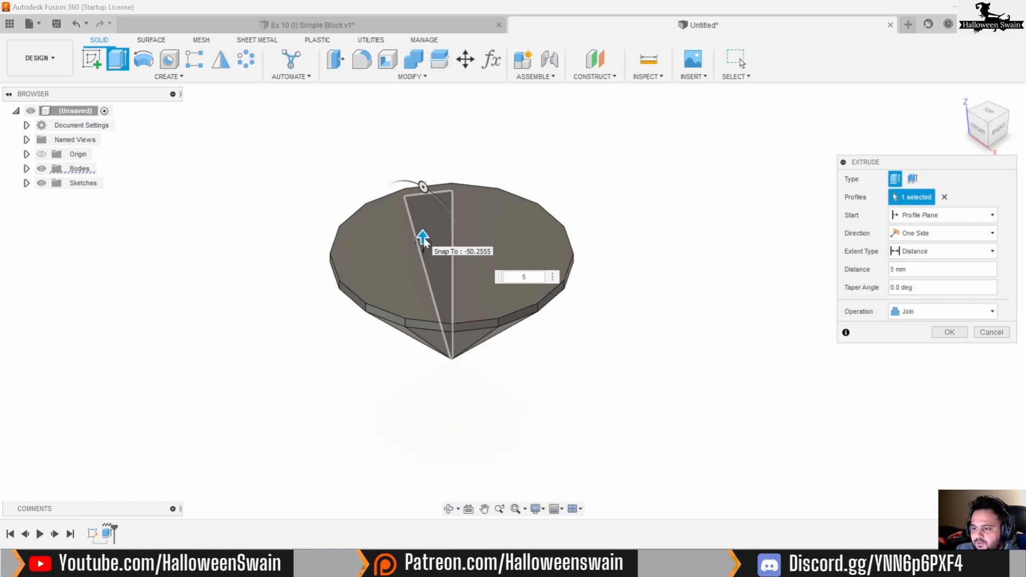
key(Return)
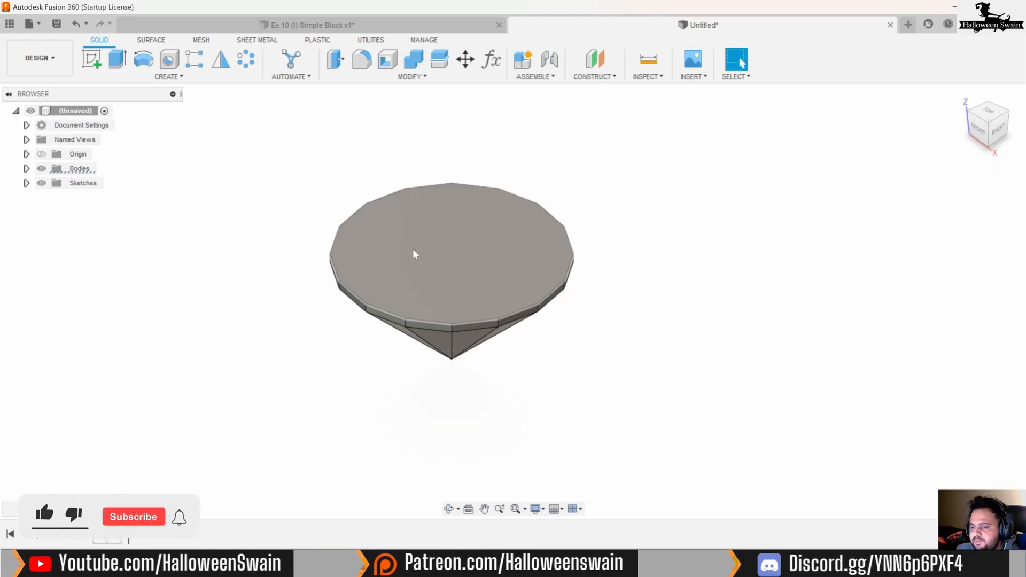
Extrude the top face upward 20 mm with a -45 degree taper, joined to the body, to form the crown.
click(394, 238)
click(118, 58)
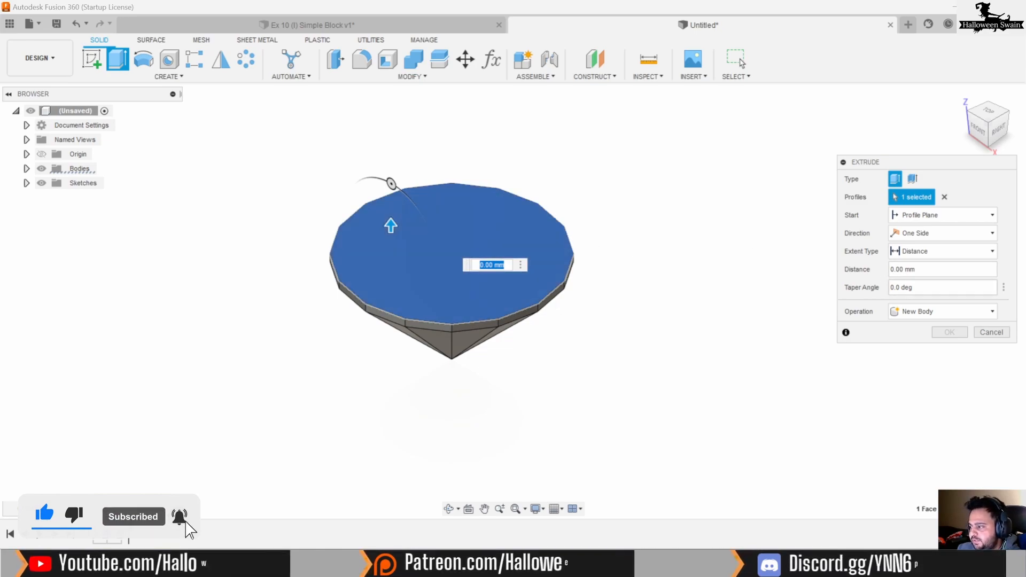
text(-)
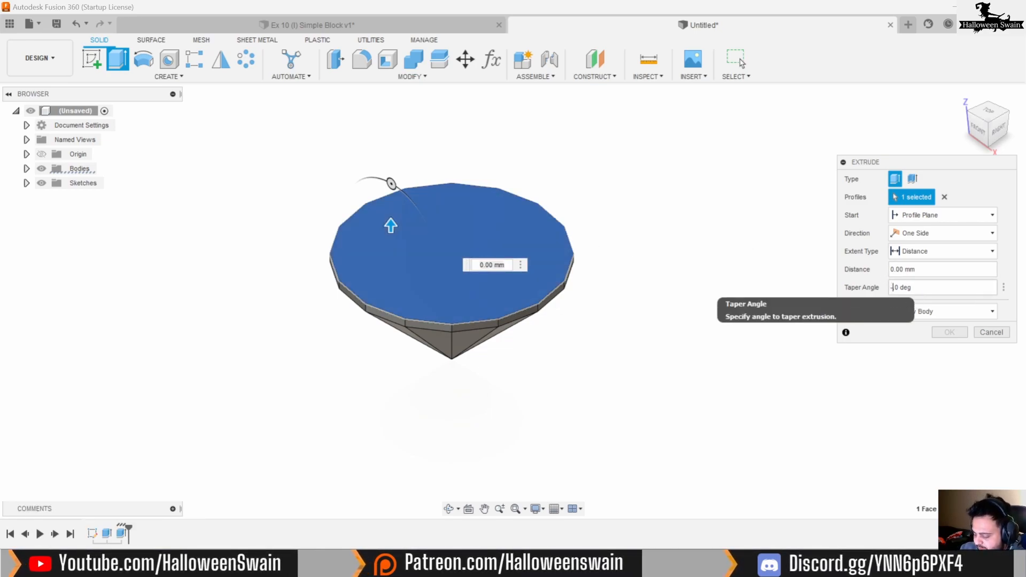
text(45.)
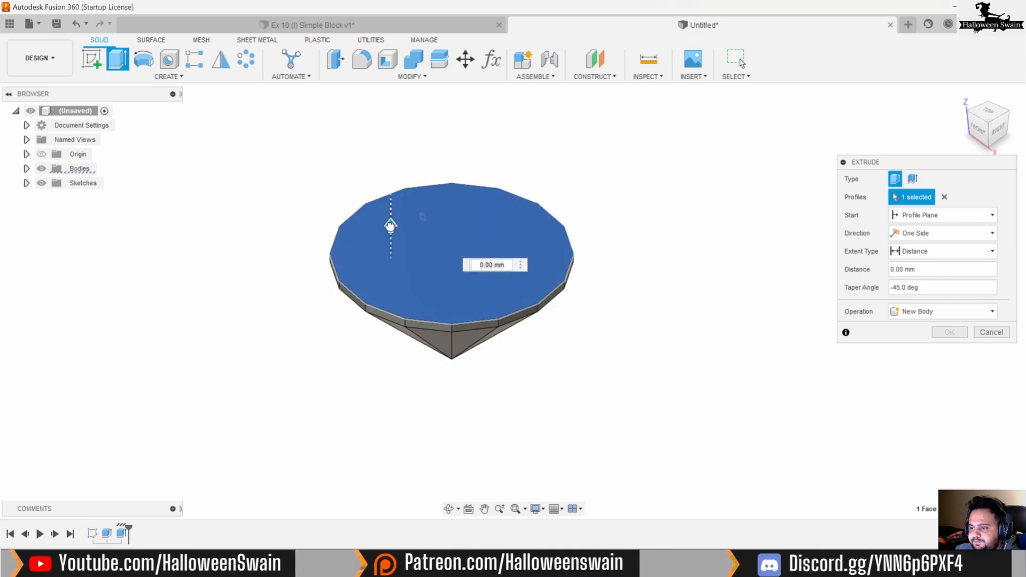
drag(390, 226, 390, 191)
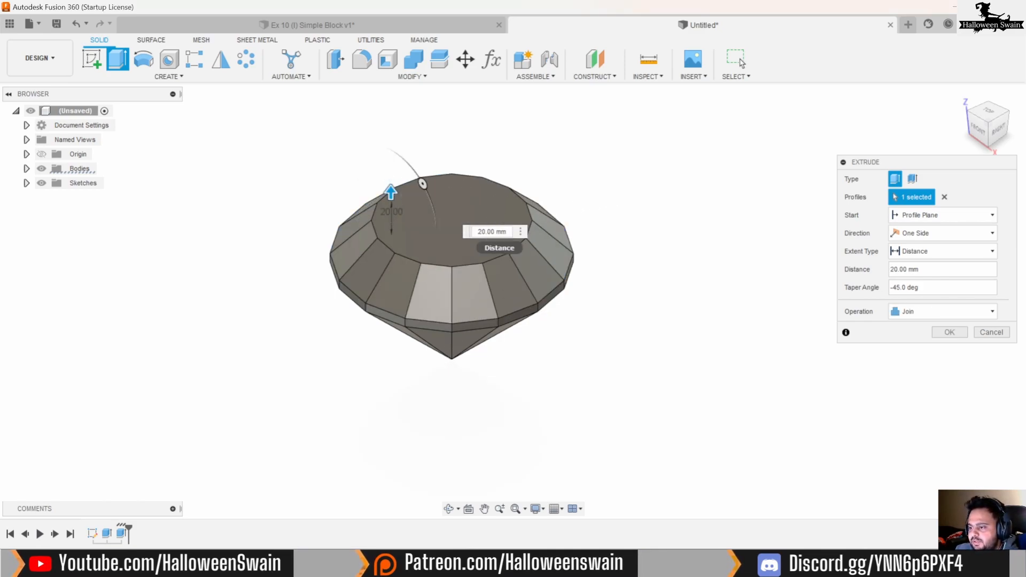
text(25)
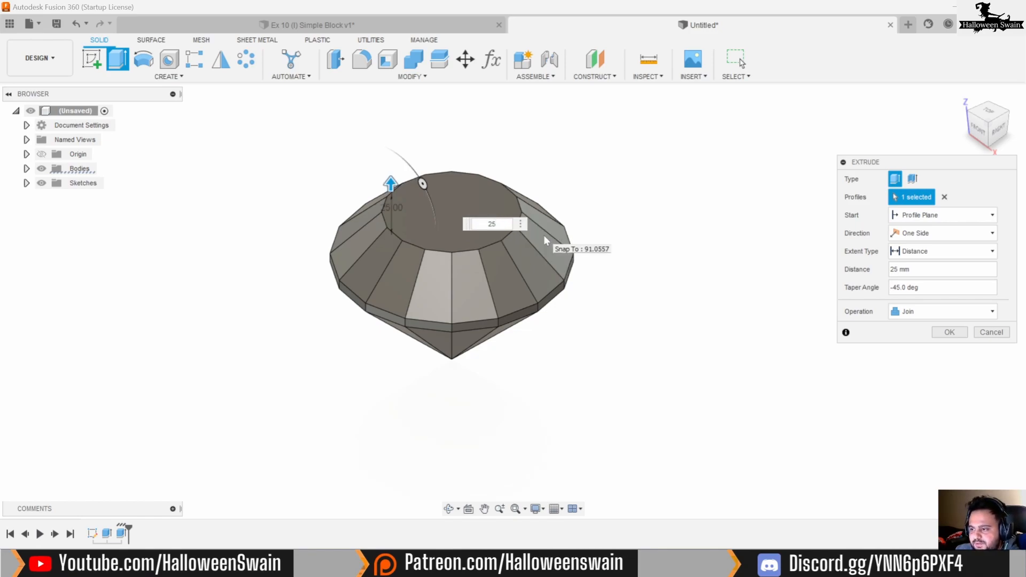
key(BackSpace)
text(0)
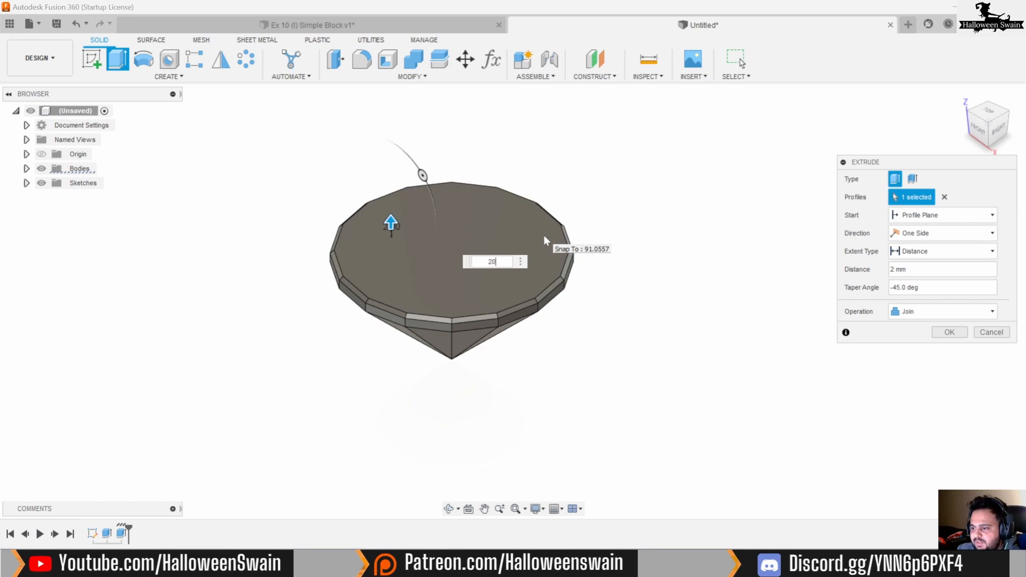
click(947, 332)
key(F6)
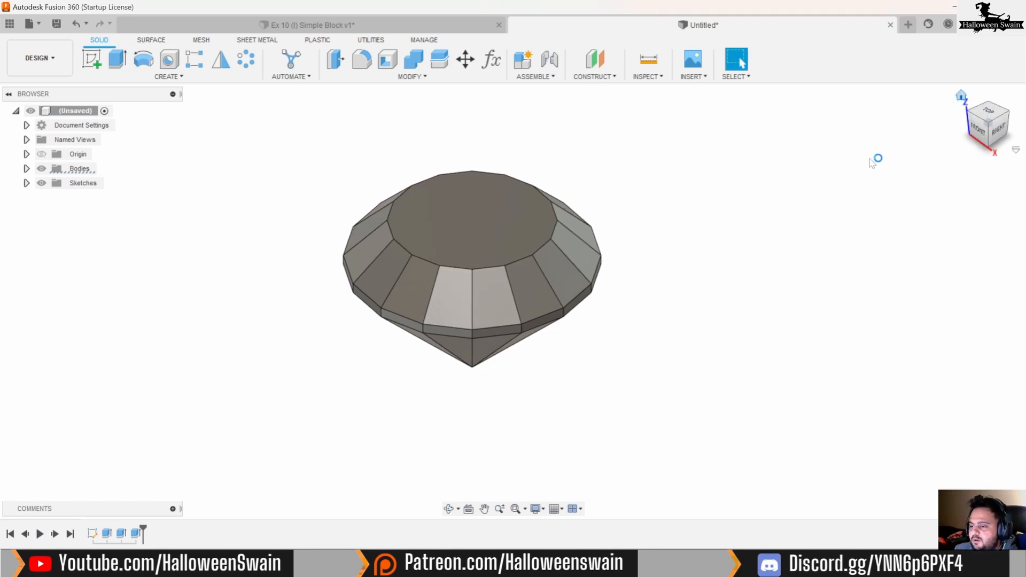
Start a sketch on the vertical YZ plane through the diamond's centre.
mouse_move(727, 291)
shift+middle_down()
mouse_move(703, 247)
mouse_move(739, 275)
mouse_move(729, 284)
shift+middle_up()
click(962, 97)
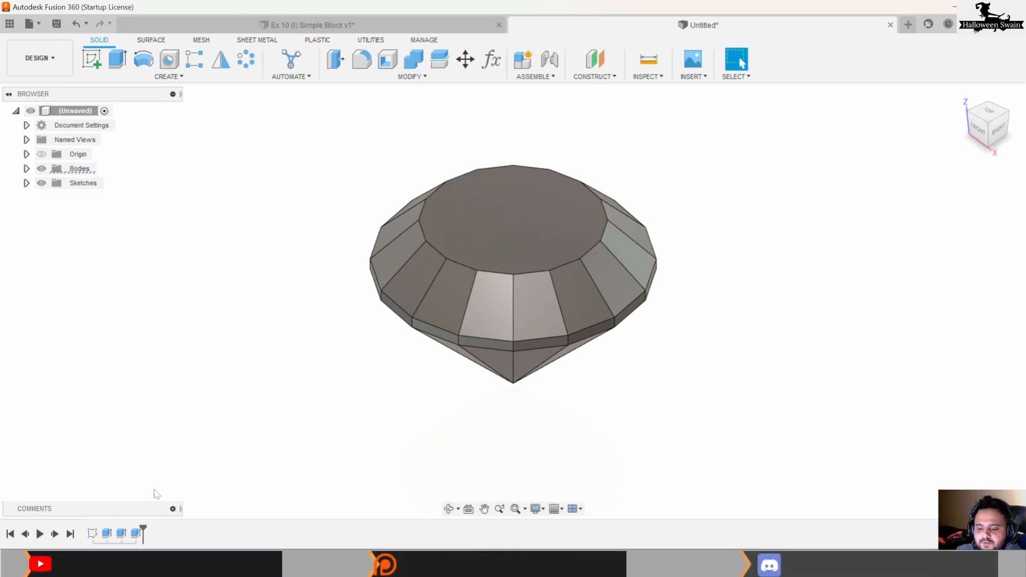
click(91, 59)
click(540, 212)
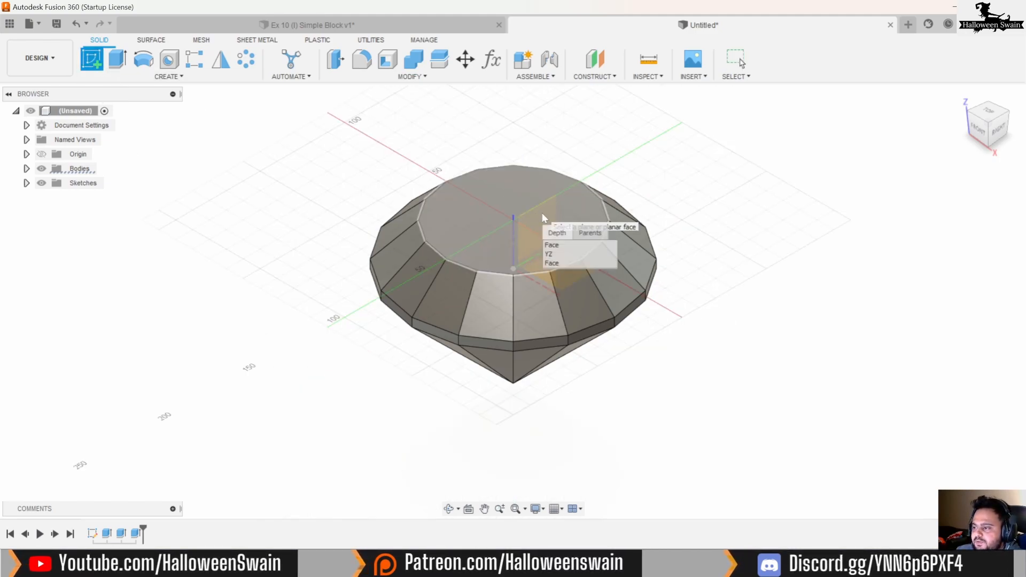
click(563, 255)
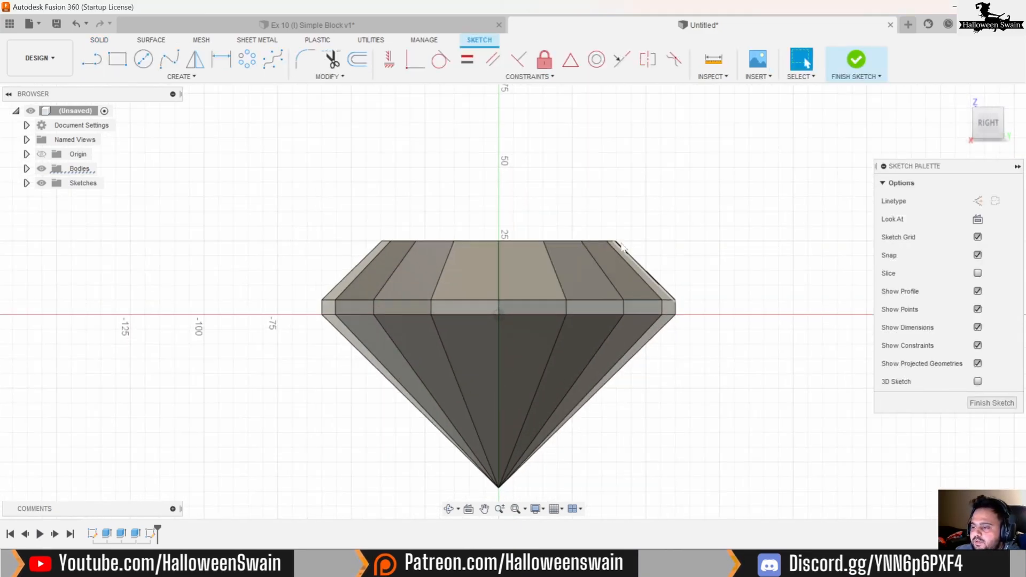
scroll(619, 243, down, 2)
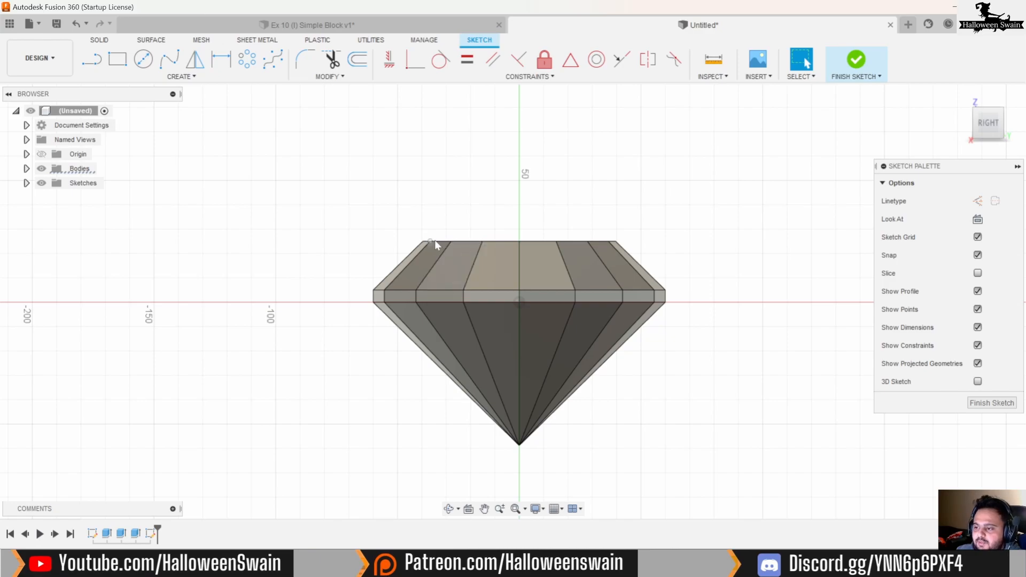
shift+middle_drag(508, 251, 308, 175)
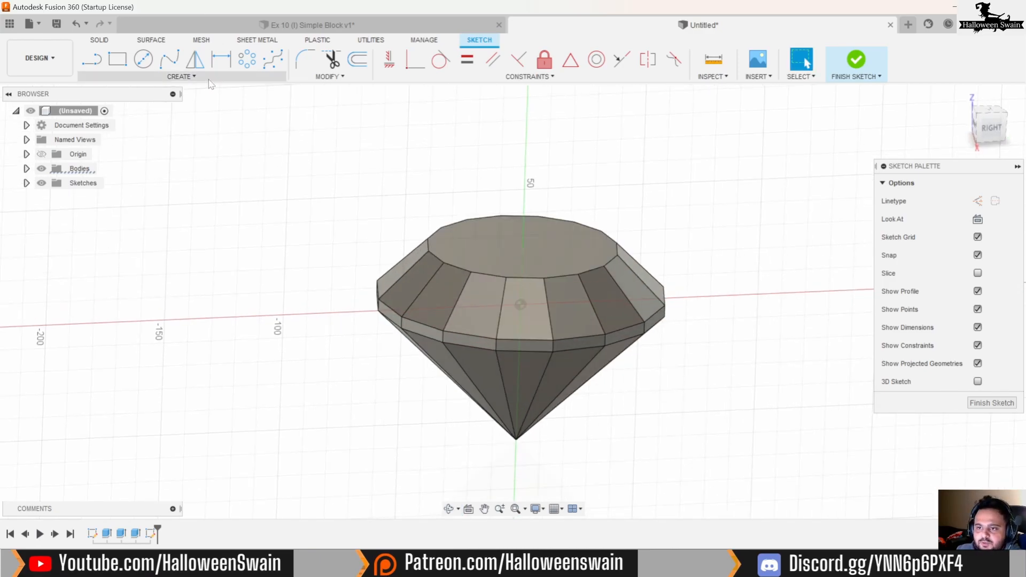
Project the whole diamond body's outline onto the sketch plane.
click(179, 76)
mouse_move(145, 277)
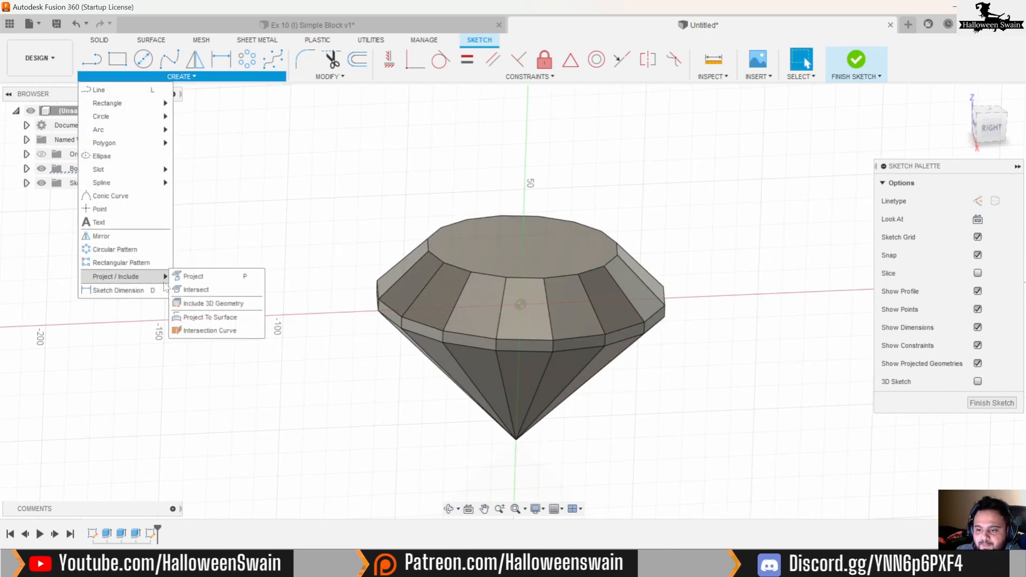
click(193, 276)
click(917, 200)
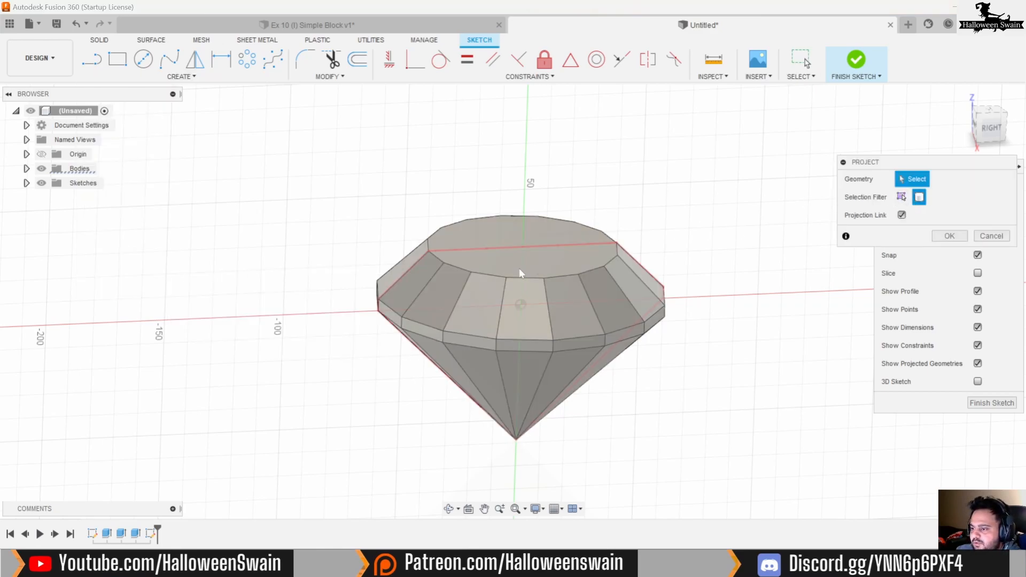
click(518, 268)
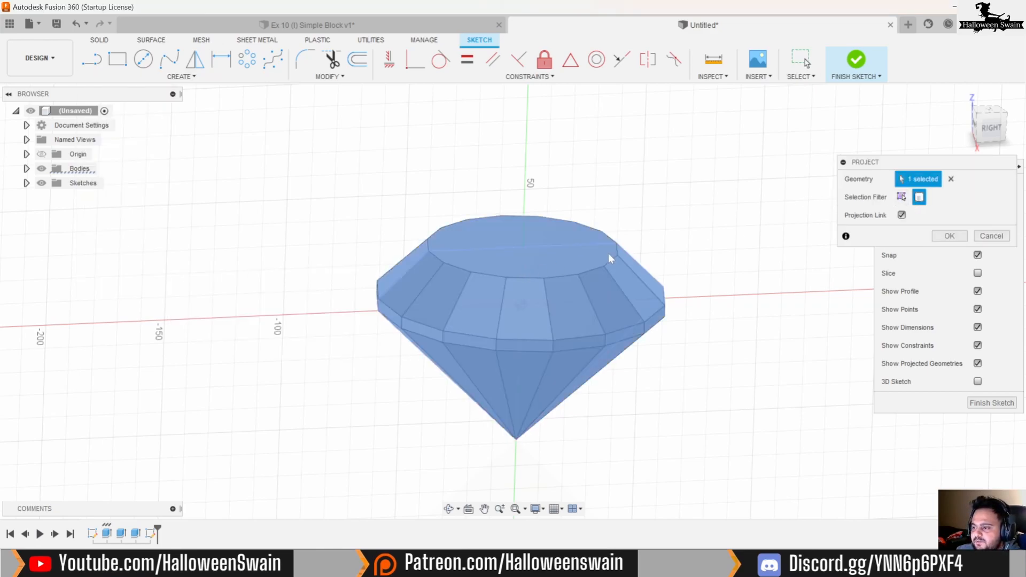
click(947, 236)
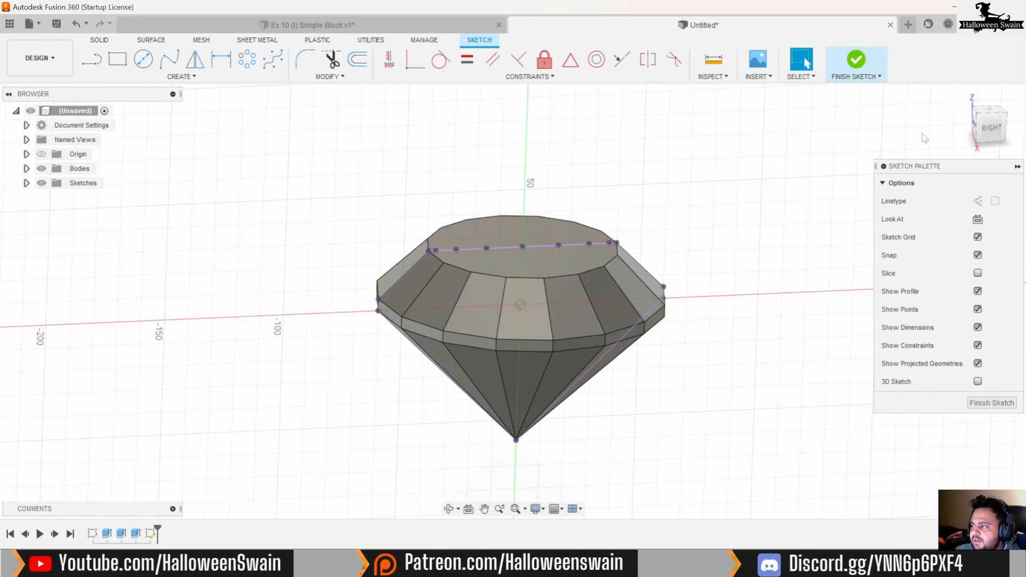
Hide the body and draw a line from one upper girdle corner to the top edge, slightly inside the crown's corner.
click(988, 129)
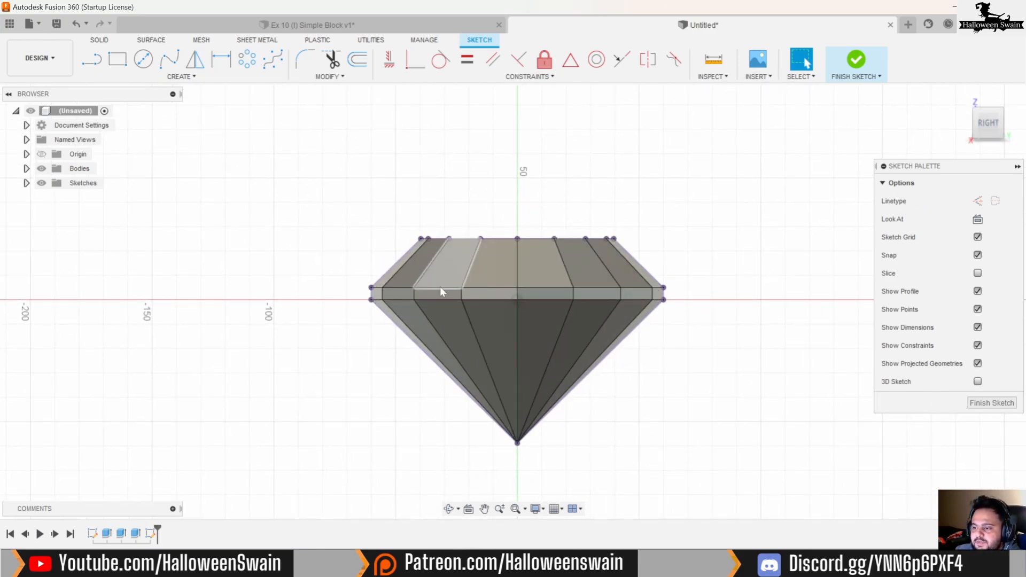
scroll(475, 257, up, 2)
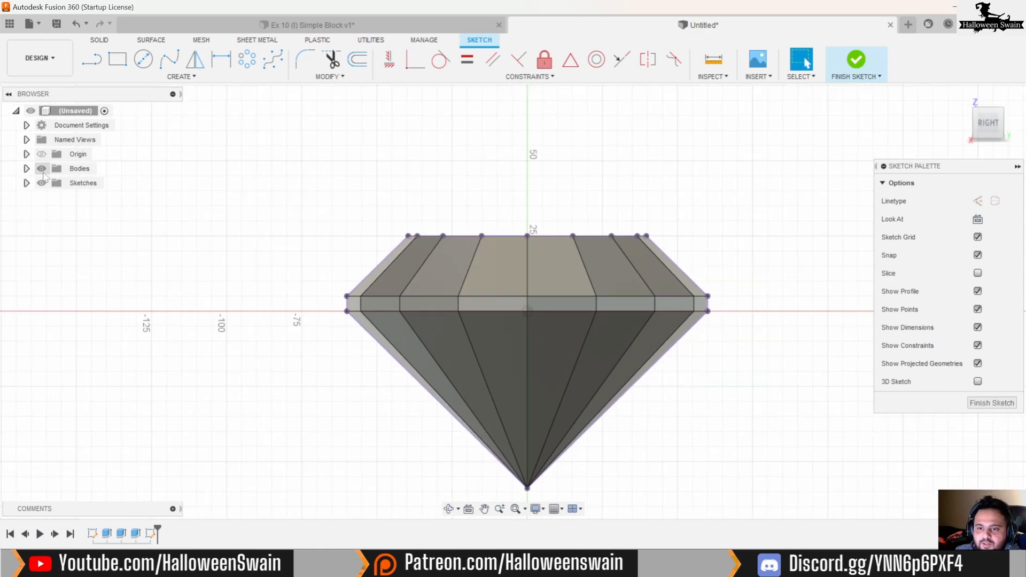
click(42, 168)
scroll(350, 219, up, 3)
middle_drag(421, 227, 319, 208)
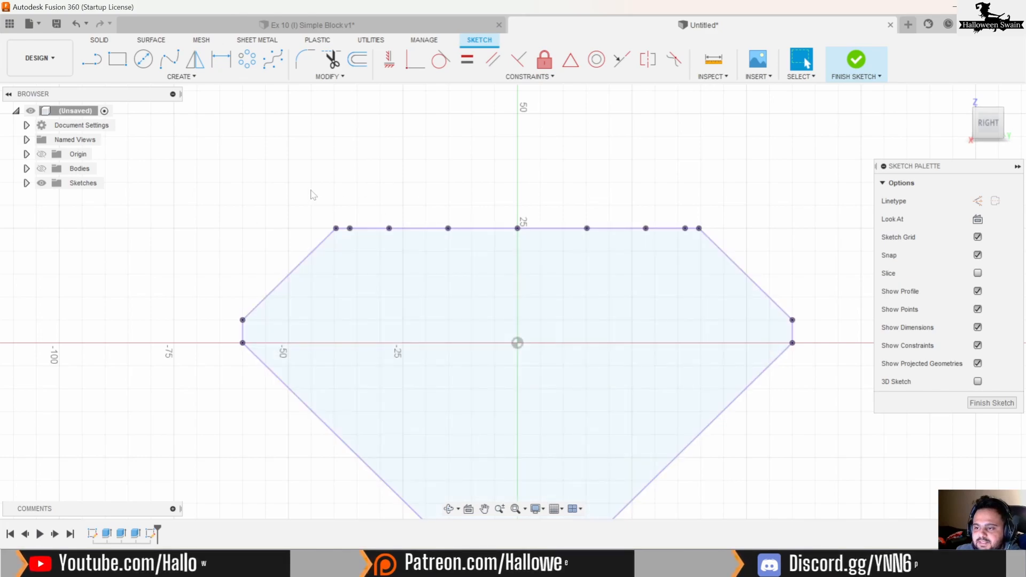
click(91, 59)
click(243, 320)
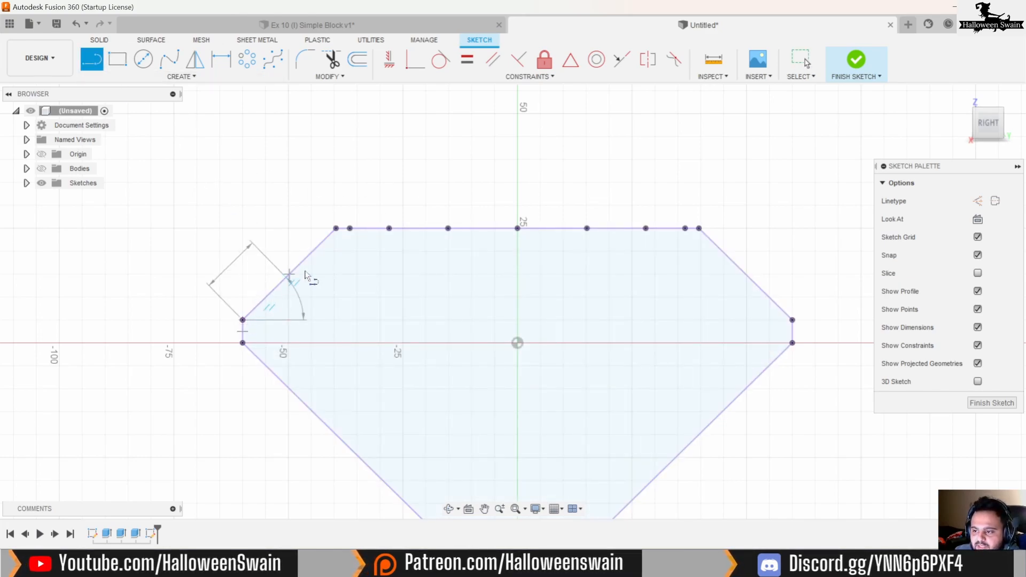
click(363, 228)
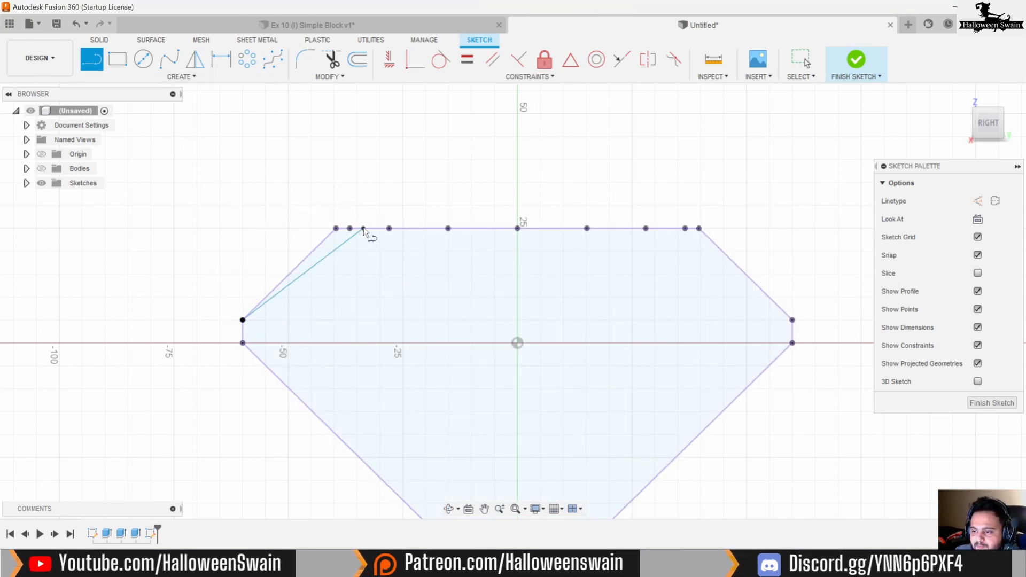
click(335, 228)
click(243, 319)
key(Escape)
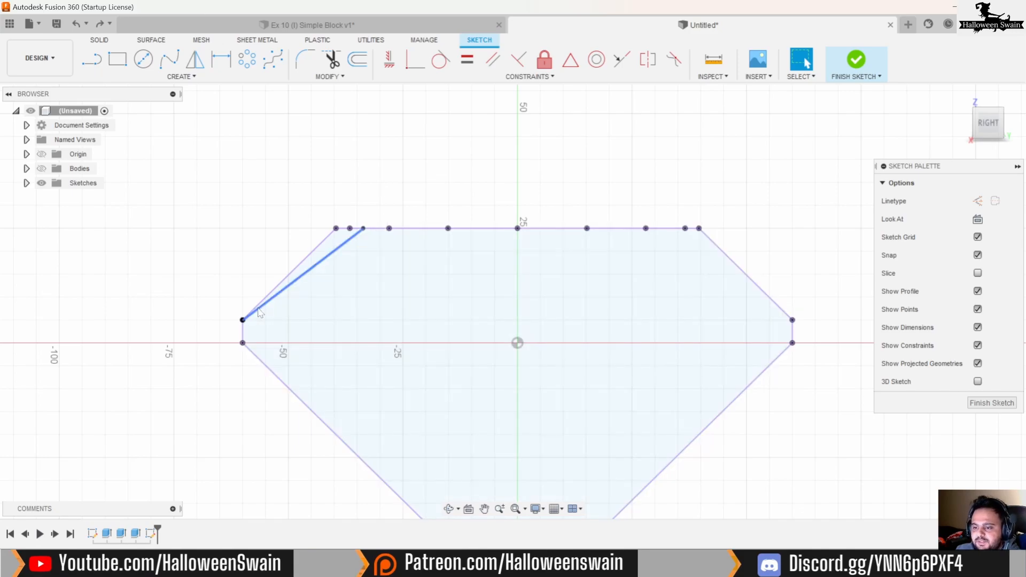
Draw a line about 82 mm long from the lower girdle corner to the centre axis just above the tip, then down to the tip.
scroll(455, 307, down, 1)
middle_drag(459, 323, 413, 215)
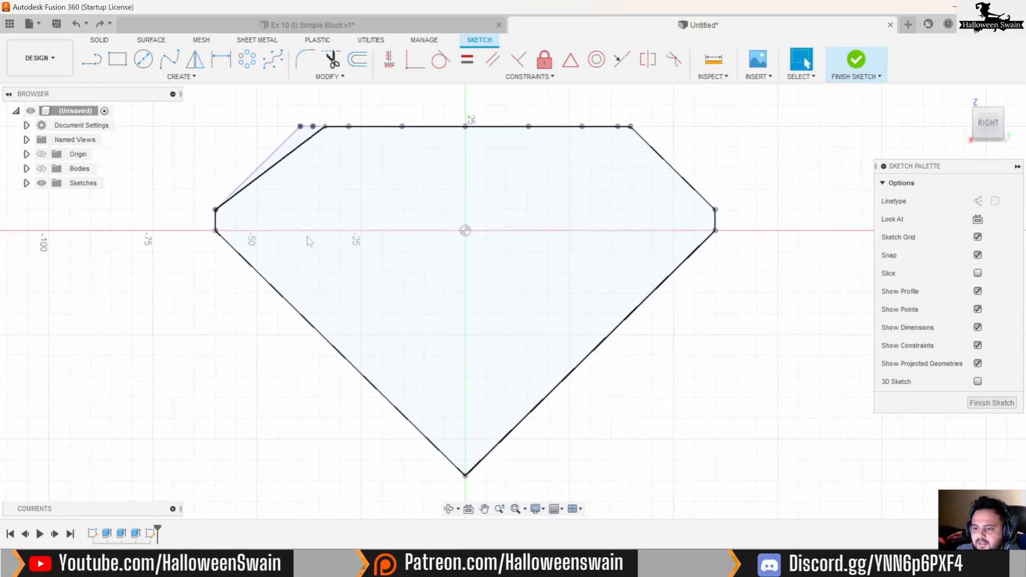
click(96, 68)
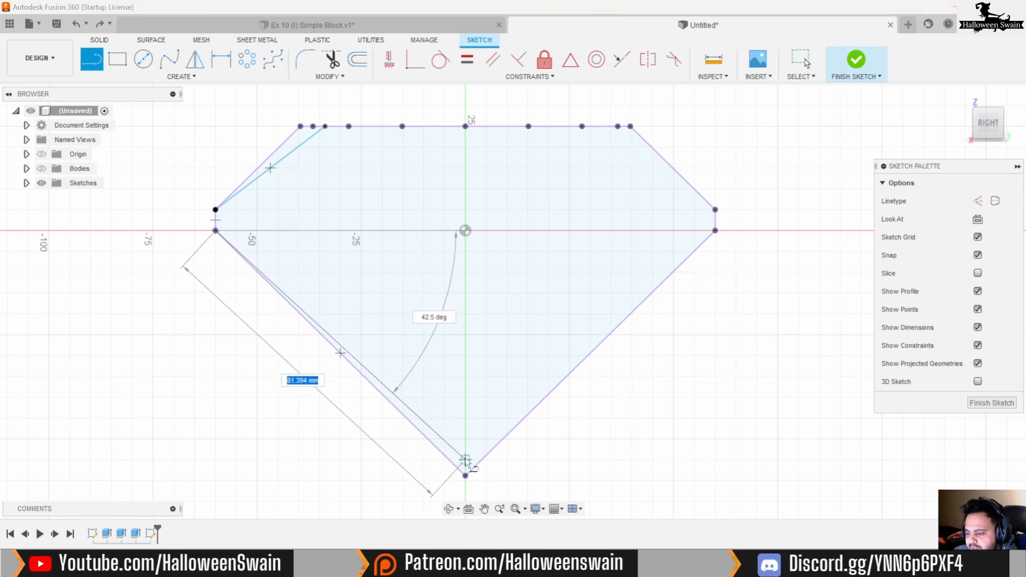
scroll(465, 467, up, 3)
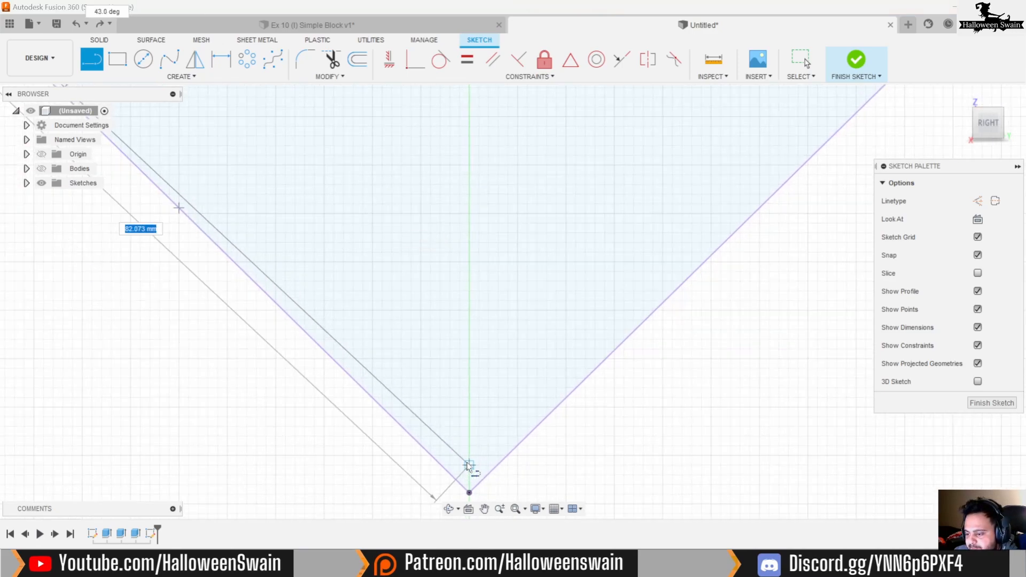
click(468, 465)
click(469, 492)
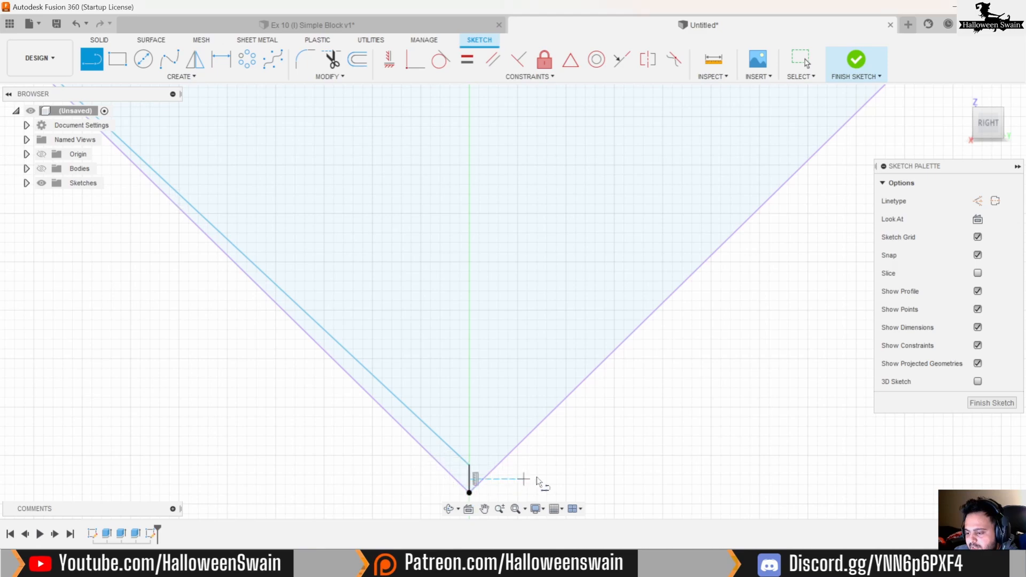
Draw a vertical construction line between the midpoint of the top edge and the origin.
scroll(510, 400, down, 2)
scroll(505, 347, down, 3)
middle_drag(507, 220, 471, 320)
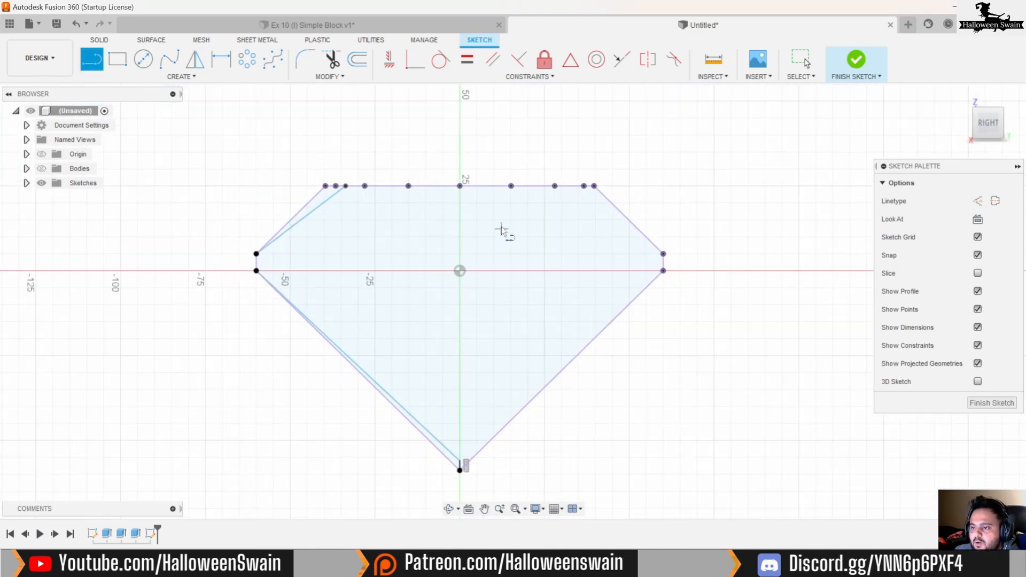
scroll(504, 232, down, 1)
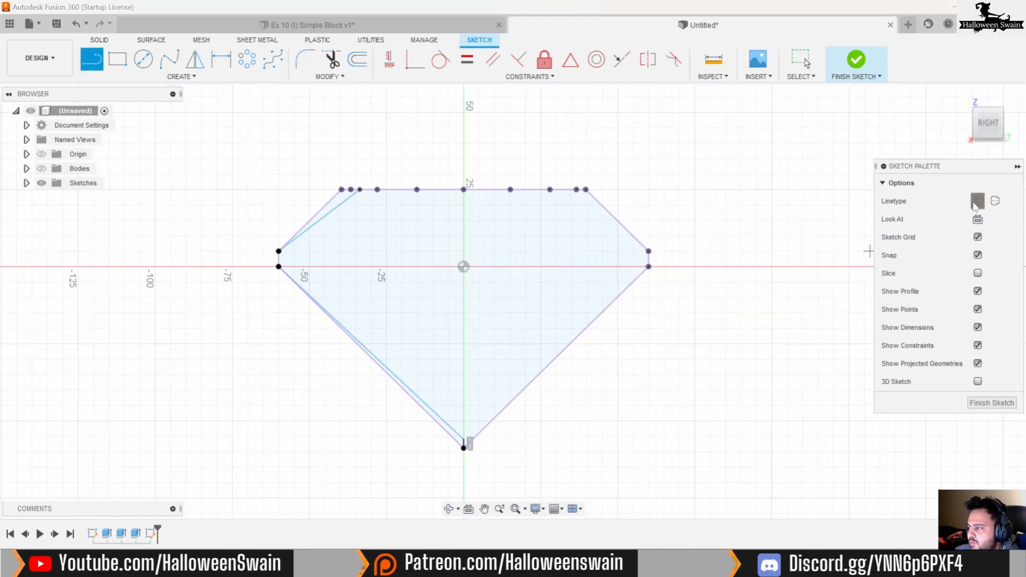
click(464, 266)
key(Escape)
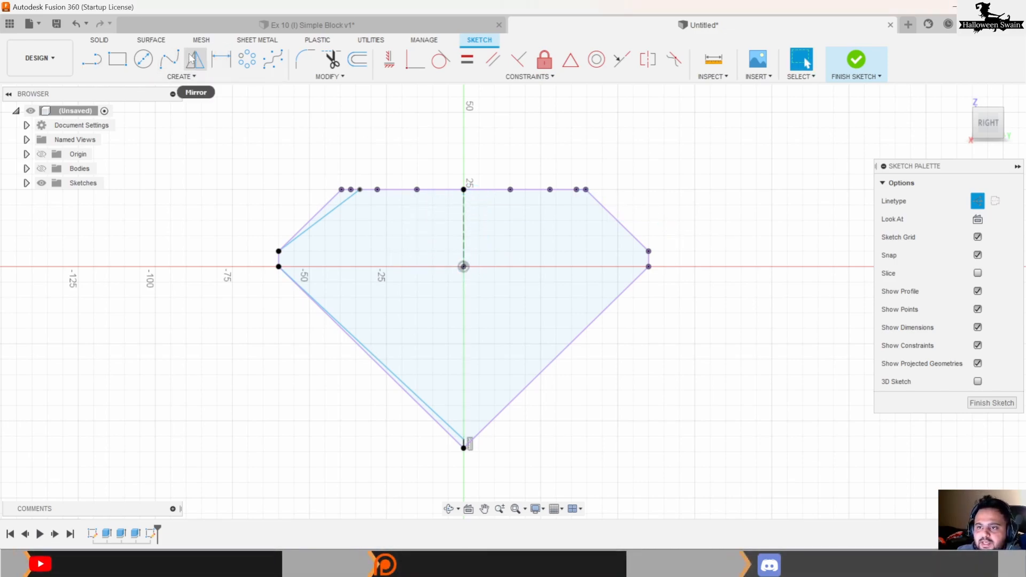
Mirror the slanted crown and base lines about the vertical construction line and finish the sketch.
click(195, 58)
click(342, 211)
click(451, 434)
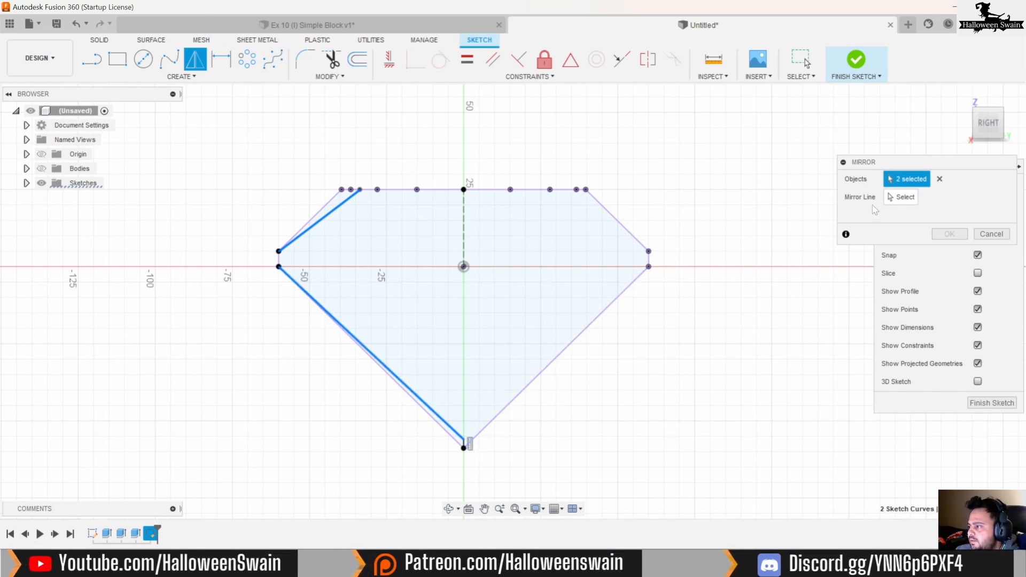
click(897, 198)
click(464, 227)
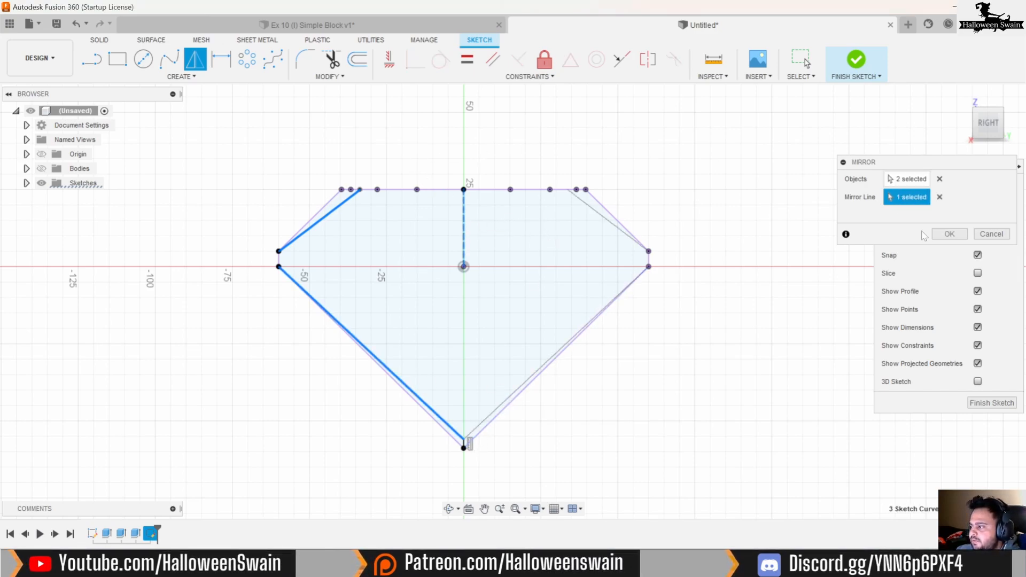
click(947, 234)
click(855, 59)
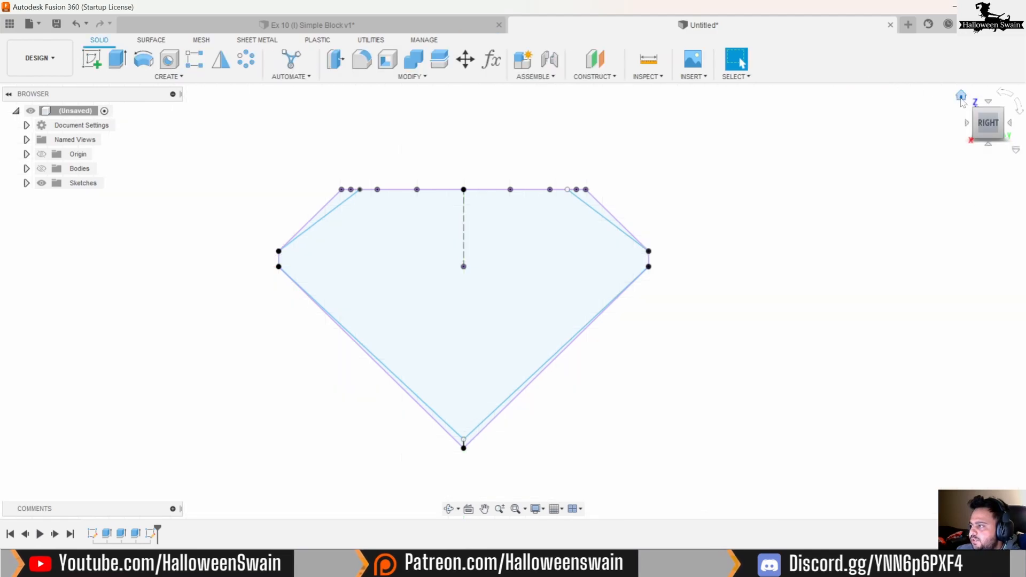
Return to the home view and show the diamond body again.
click(960, 96)
middle_drag(797, 151, 644, 201)
scroll(644, 201, down, 1)
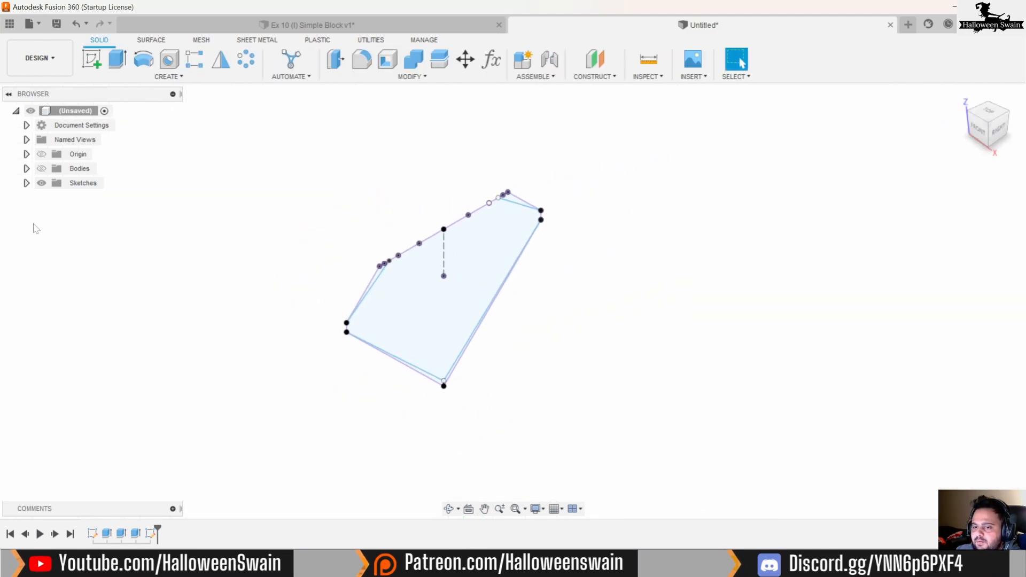
click(43, 169)
Extrude the four thin sliver profiles along the crown and base symmetrically by 85 mm as a cut through the body.
click(117, 58)
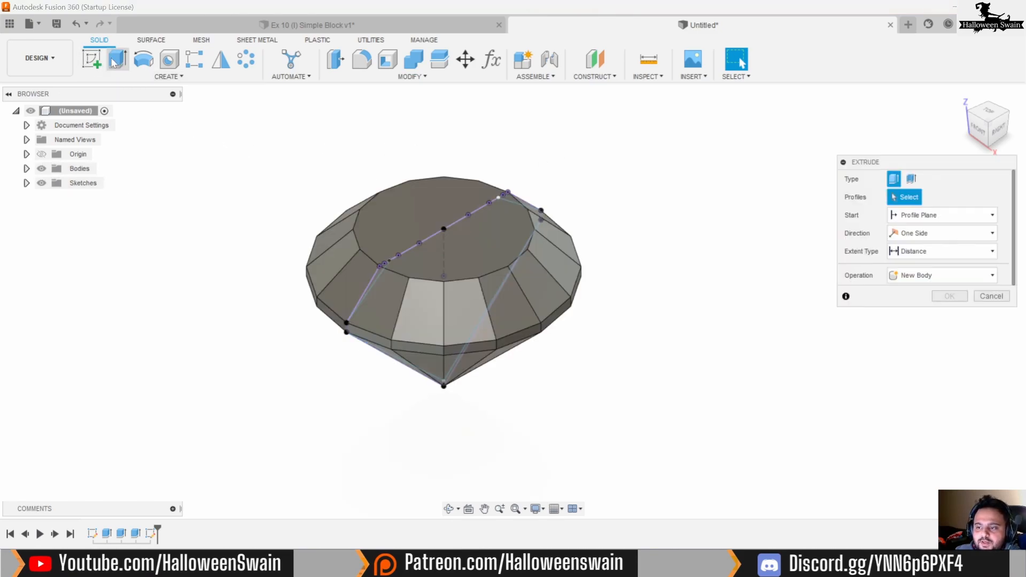
scroll(370, 276, up, 2)
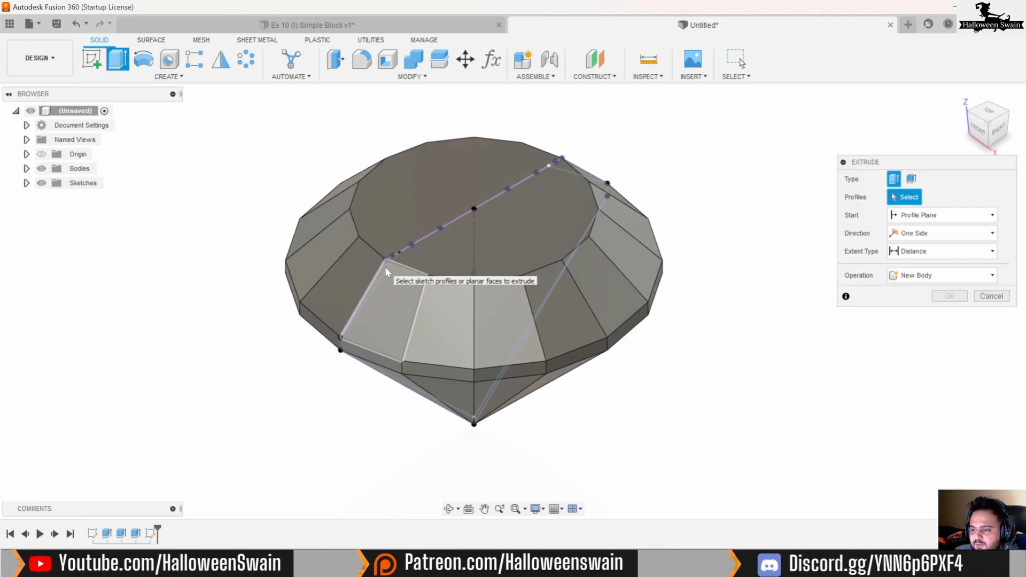
click(385, 267)
click(396, 308)
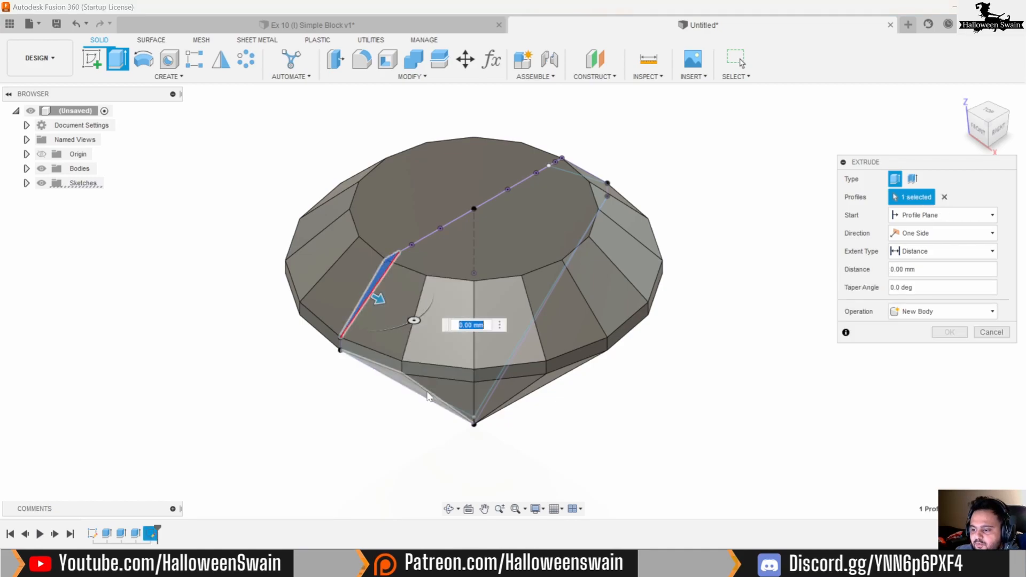
click(426, 399)
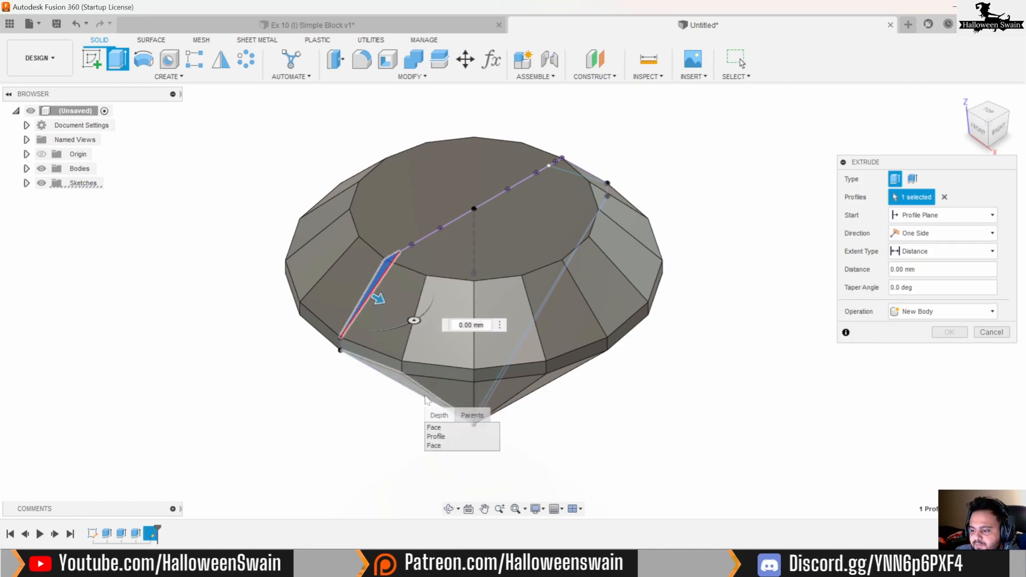
click(437, 435)
click(567, 165)
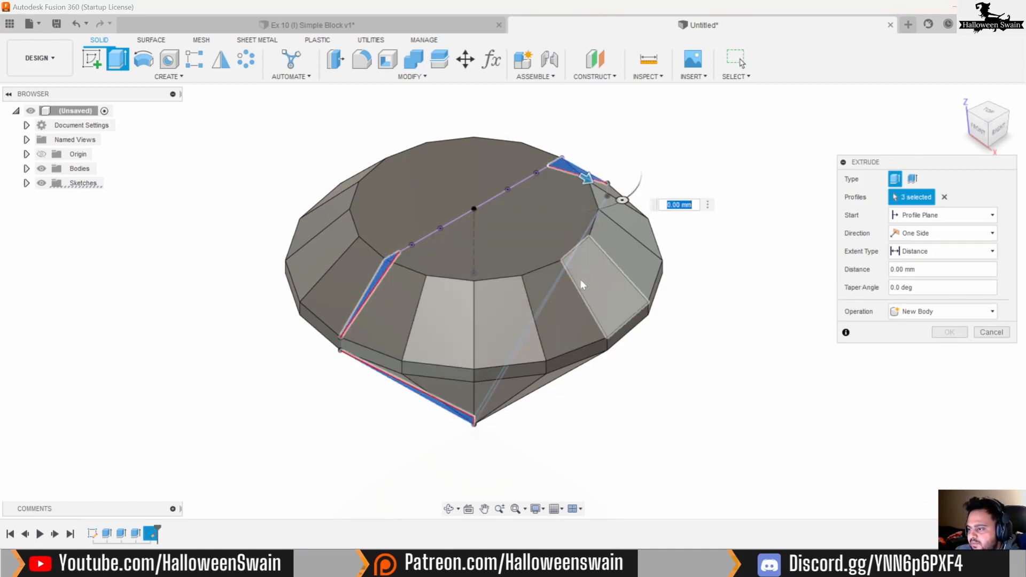
click(486, 397)
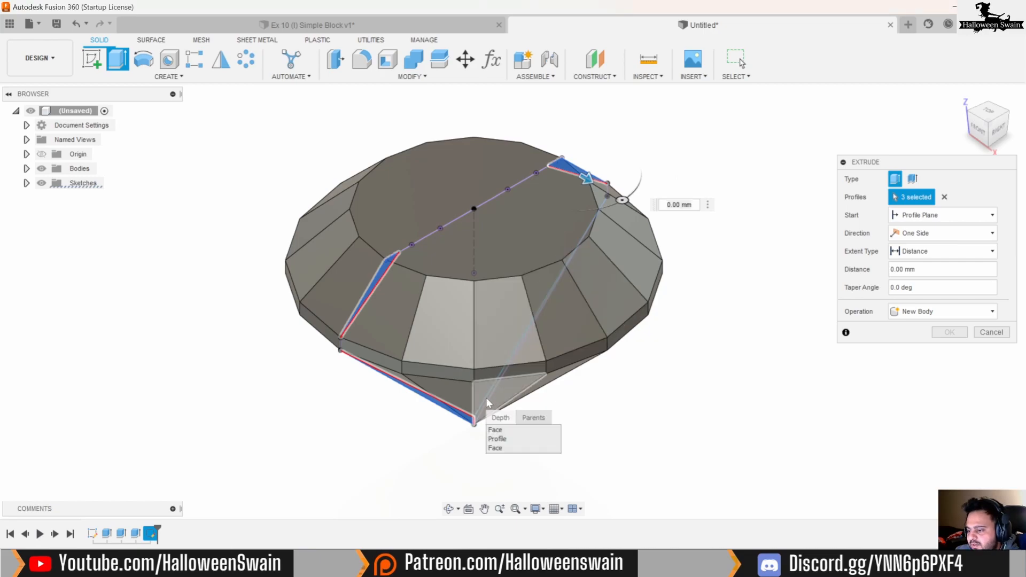
click(496, 431)
click(964, 233)
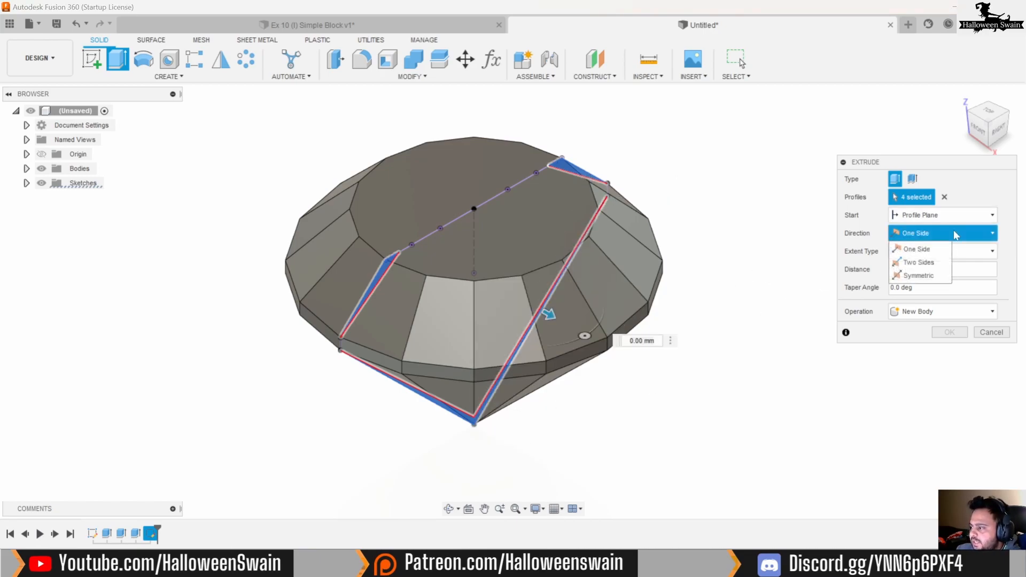
click(933, 277)
drag(549, 314, 763, 404)
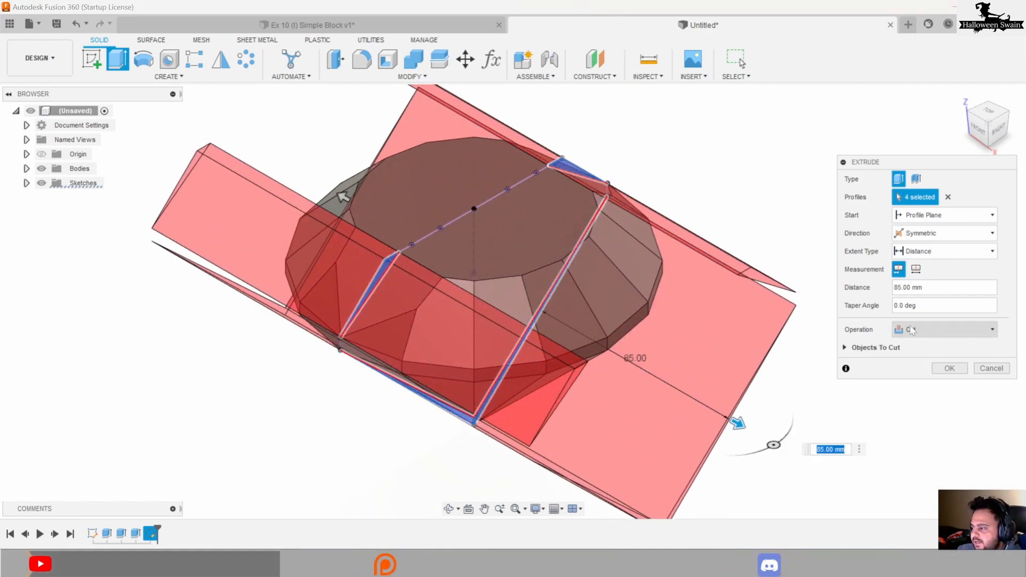
click(952, 369)
Circular-pattern the last facet cut around the vertical axis with full distribution and a quantity of 6.
scroll(526, 259, down, 3)
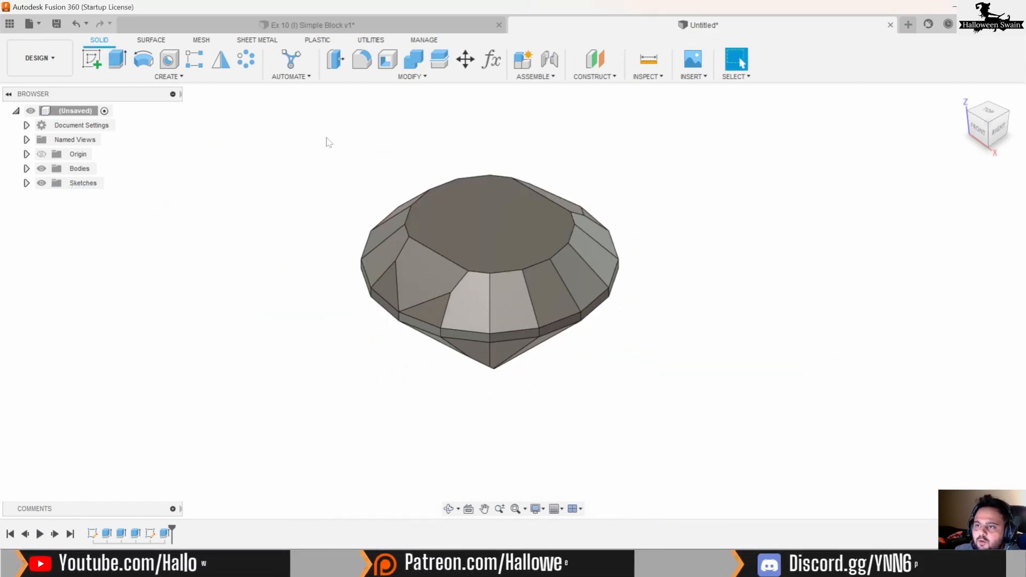
click(245, 65)
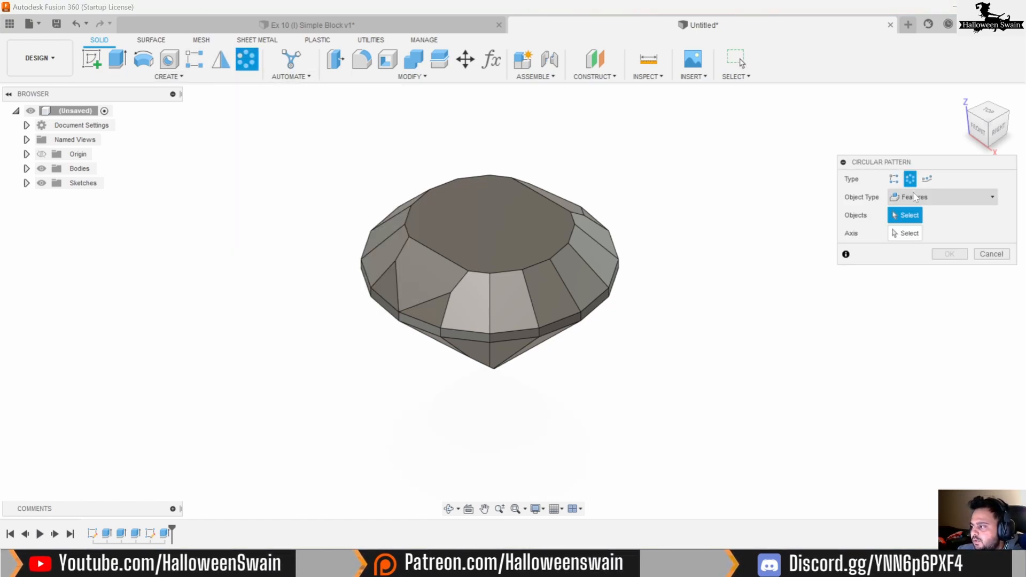
click(165, 535)
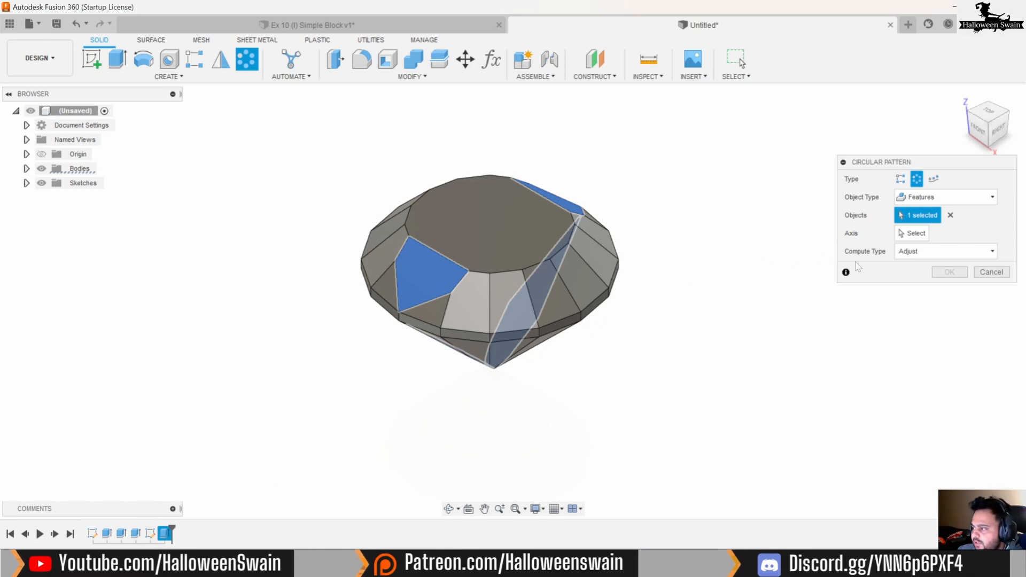
click(920, 242)
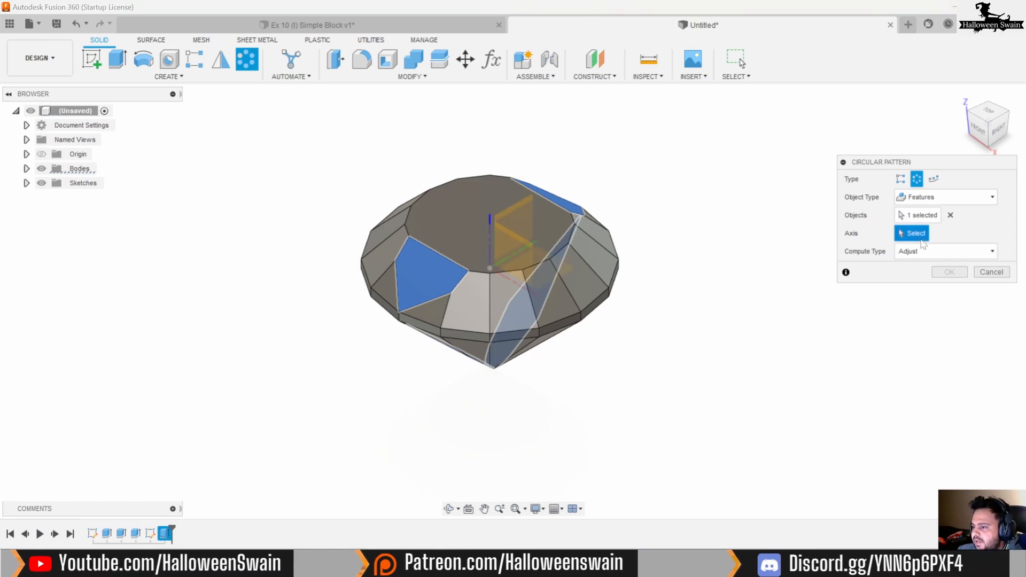
click(488, 222)
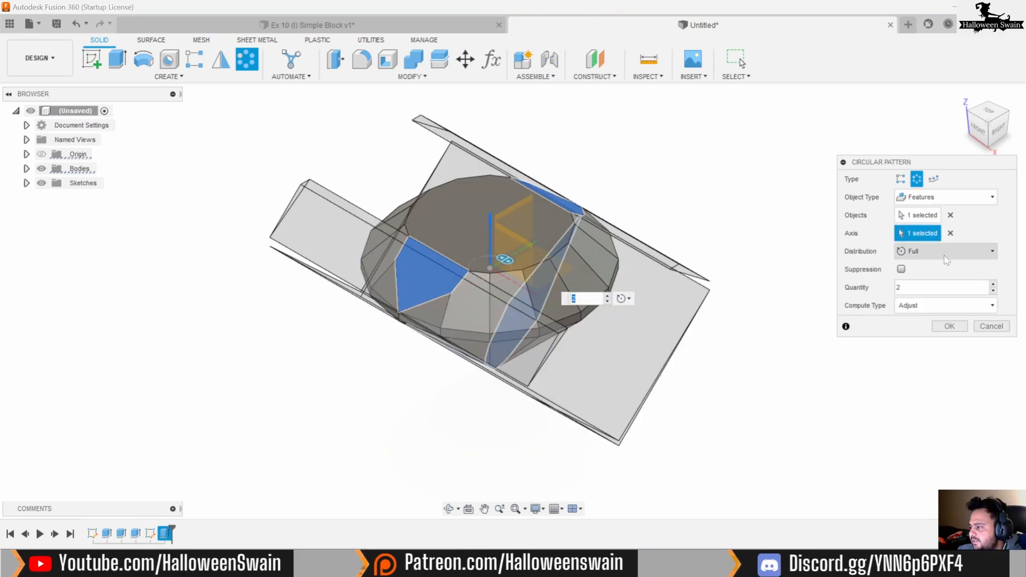
click(993, 284)
click(993, 284)
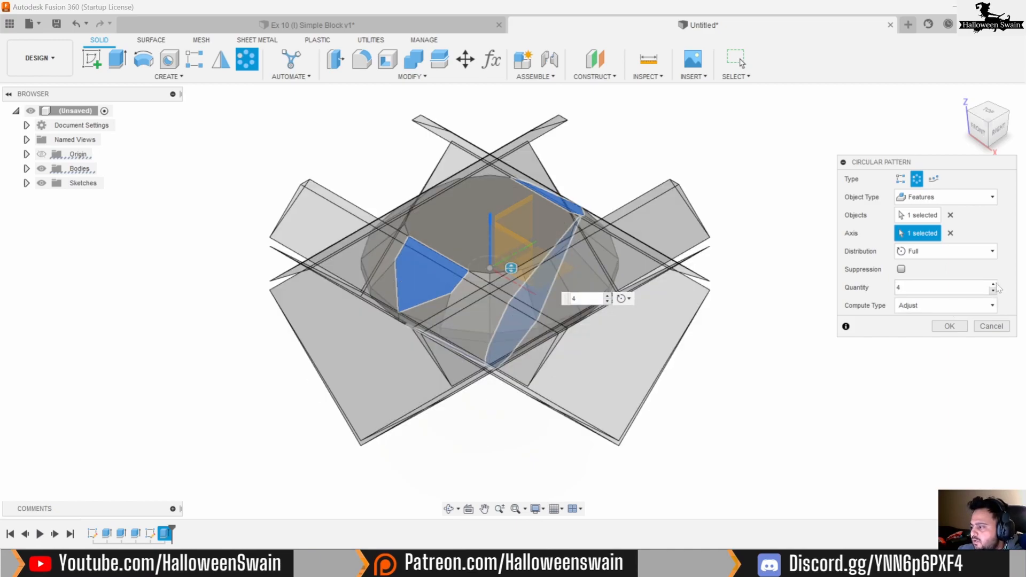
click(993, 285)
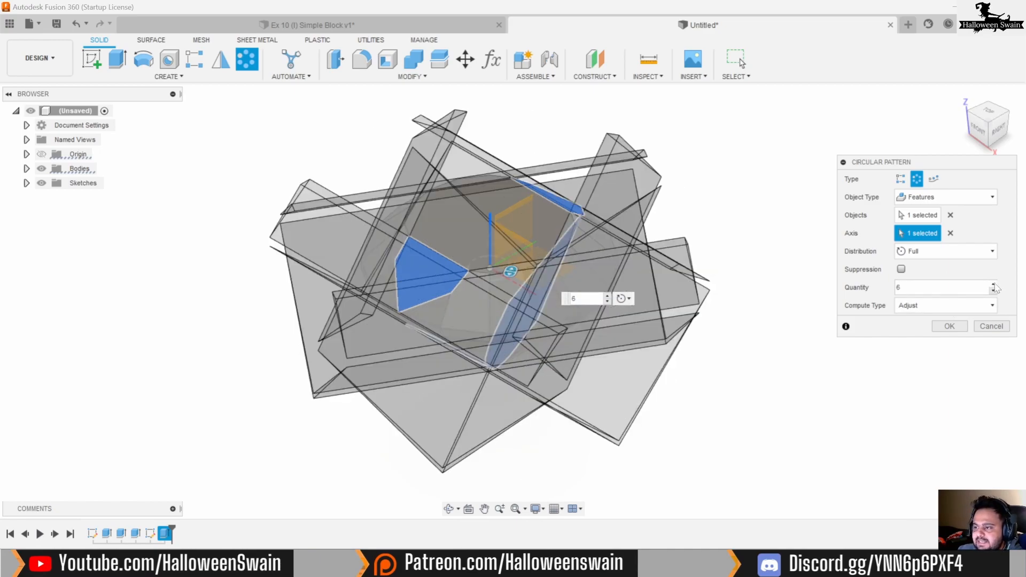
click(949, 326)
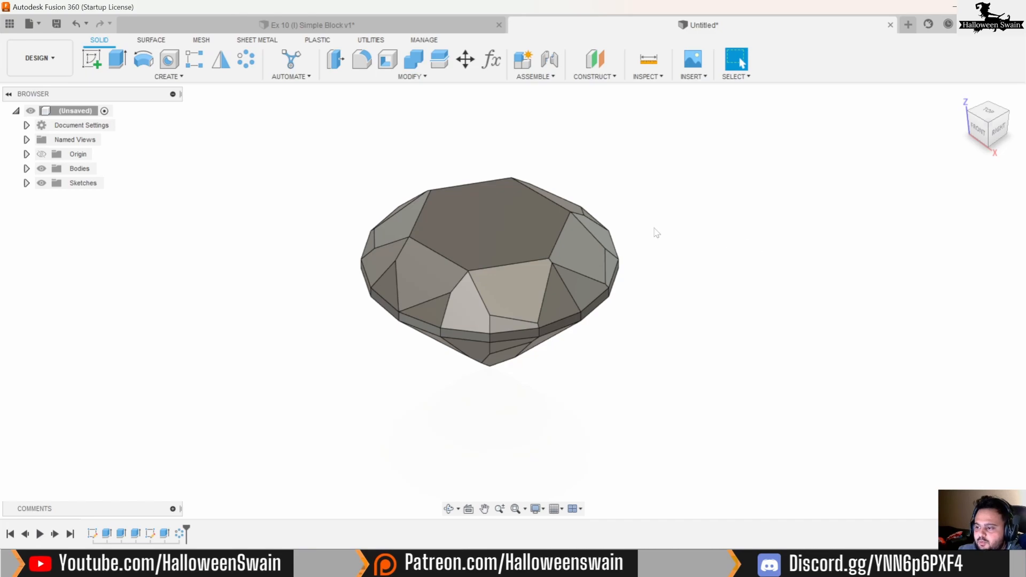
Create a construction plane through three points: two opposite corners of the diamond's top face and the origin.
shift+middle_drag(604, 221, 568, 231)
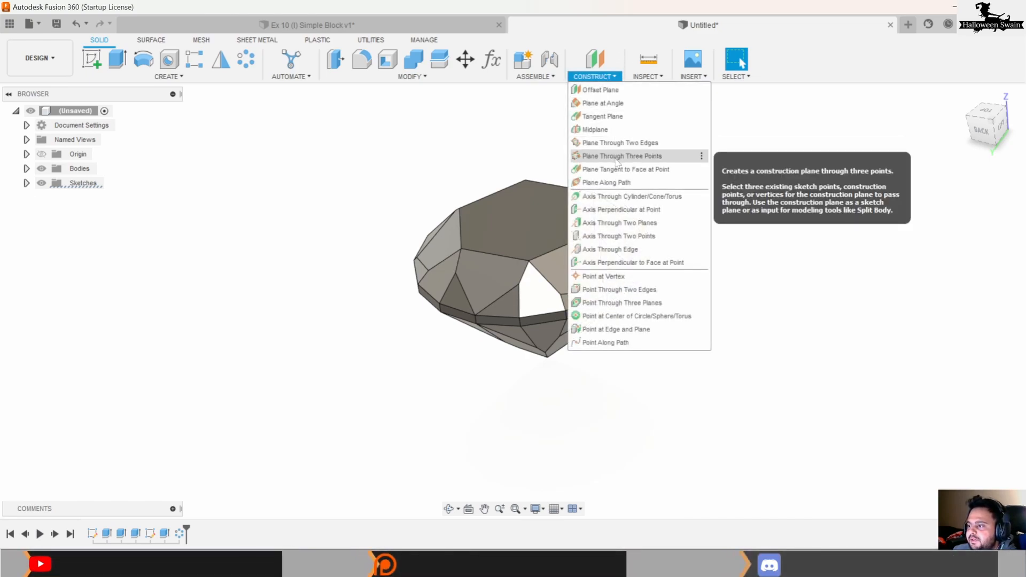
click(617, 158)
shift+middle_drag(521, 235, 406, 298)
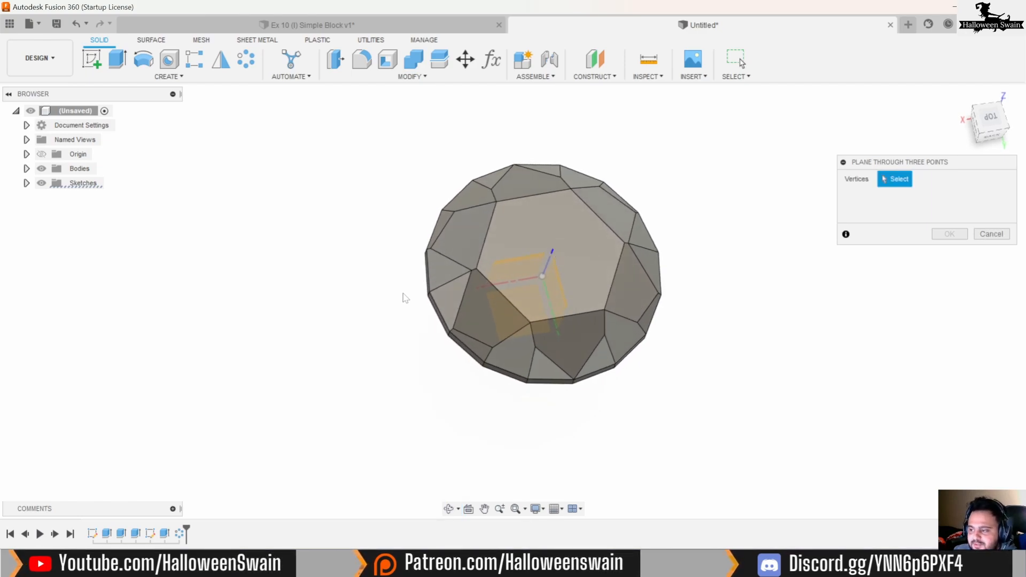
click(476, 268)
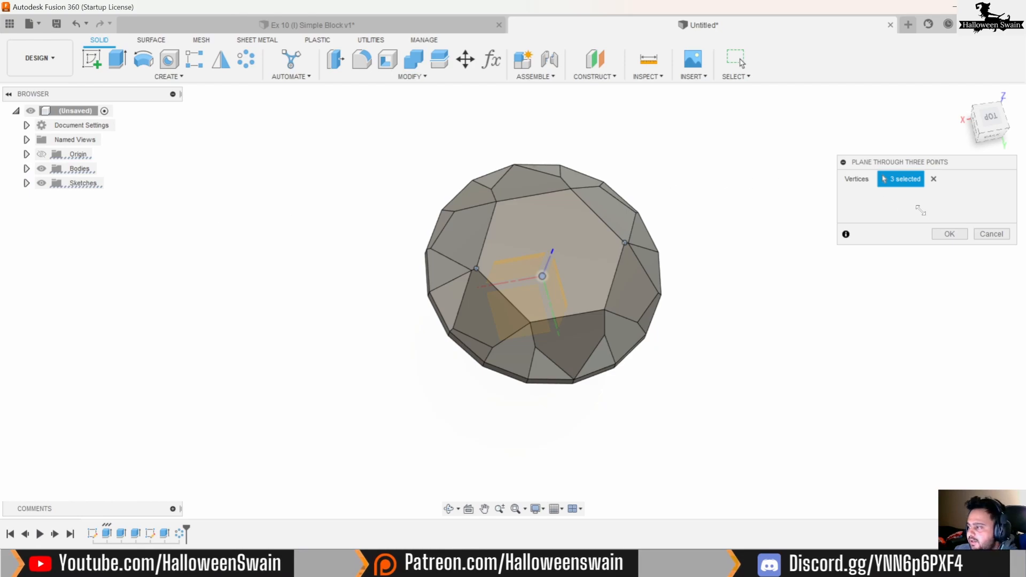
click(949, 235)
click(41, 198)
shift+middle_drag(374, 278, 499, 332)
click(536, 228)
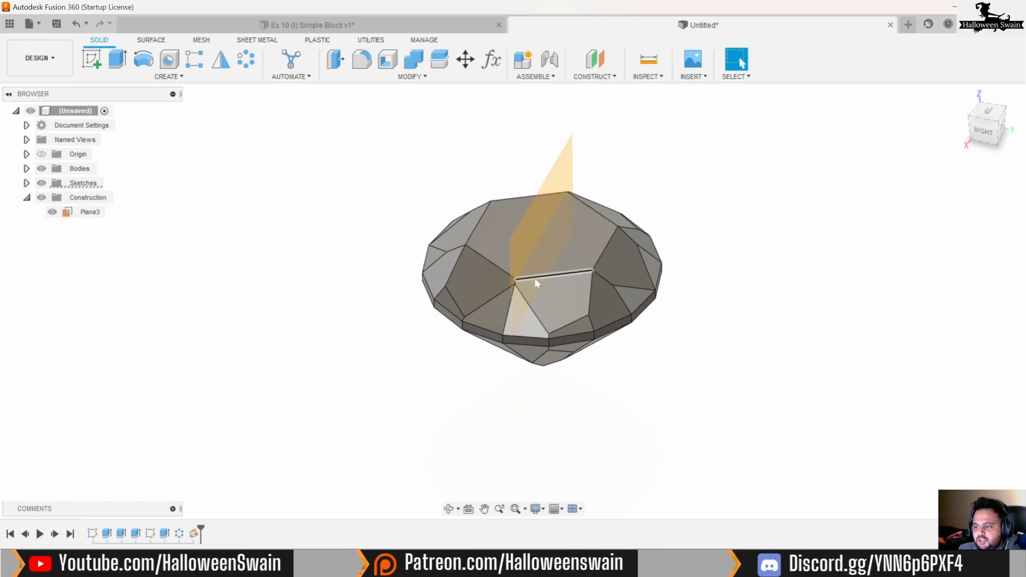
shift+middle_drag(534, 279, 479, 255)
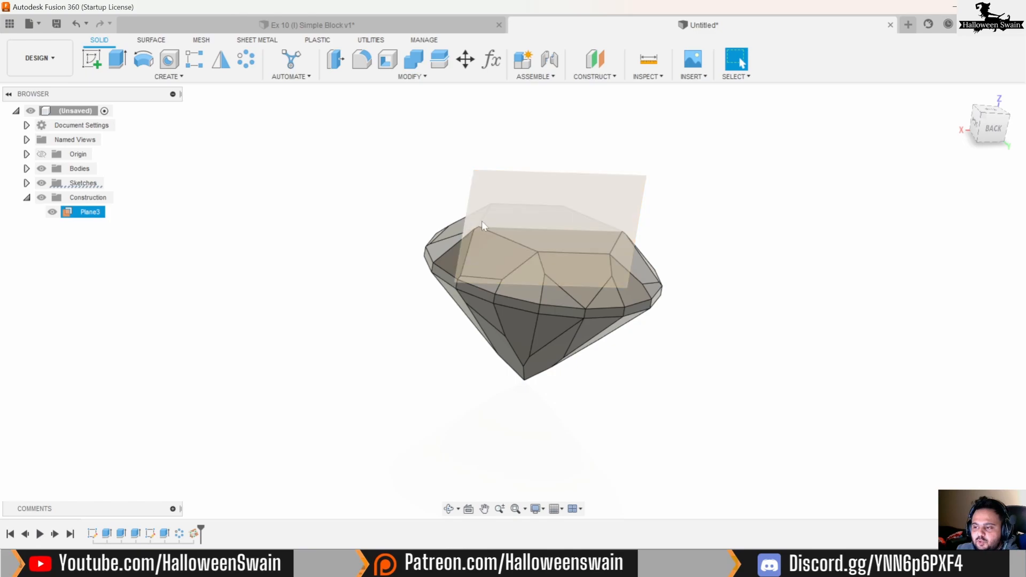
shift+middle_drag(531, 250, 571, 259)
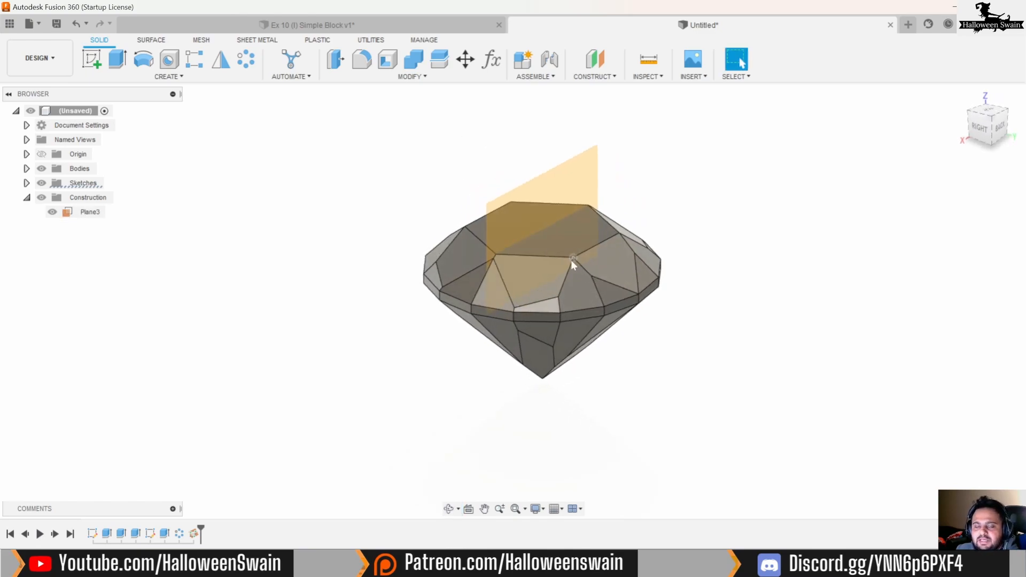
Switch to the Ex 10 (I) Simple Block v1 design and examine the facets of its finished diamond from several sides.
click(416, 25)
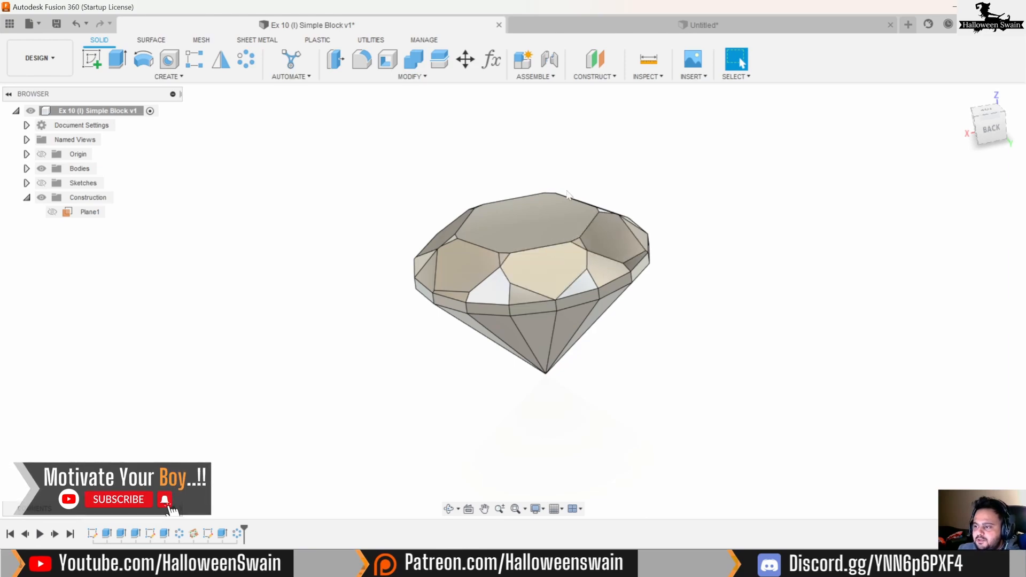
shift+middle_drag(553, 346, 565, 318)
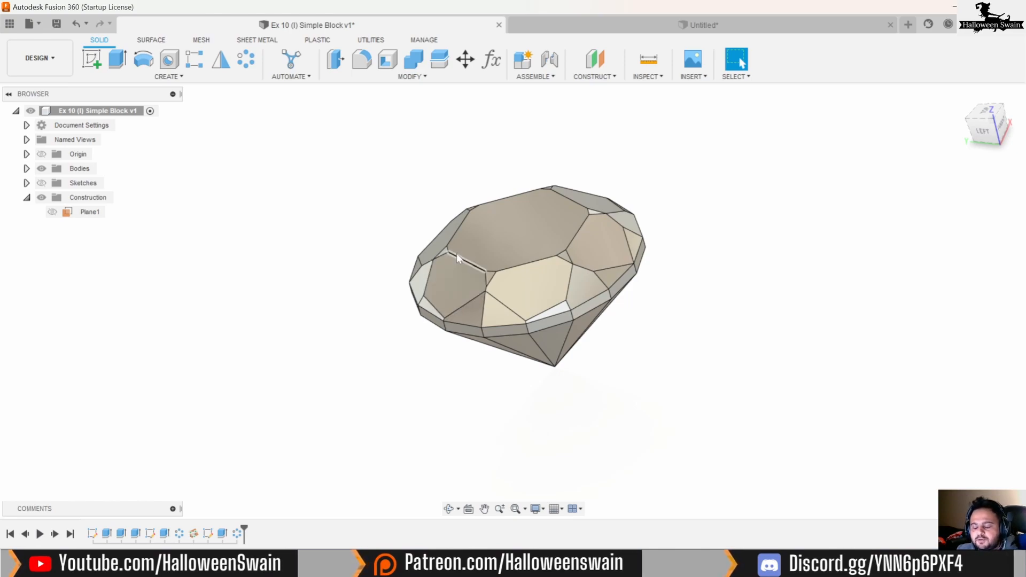
shift+middle_drag(590, 297, 560, 282)
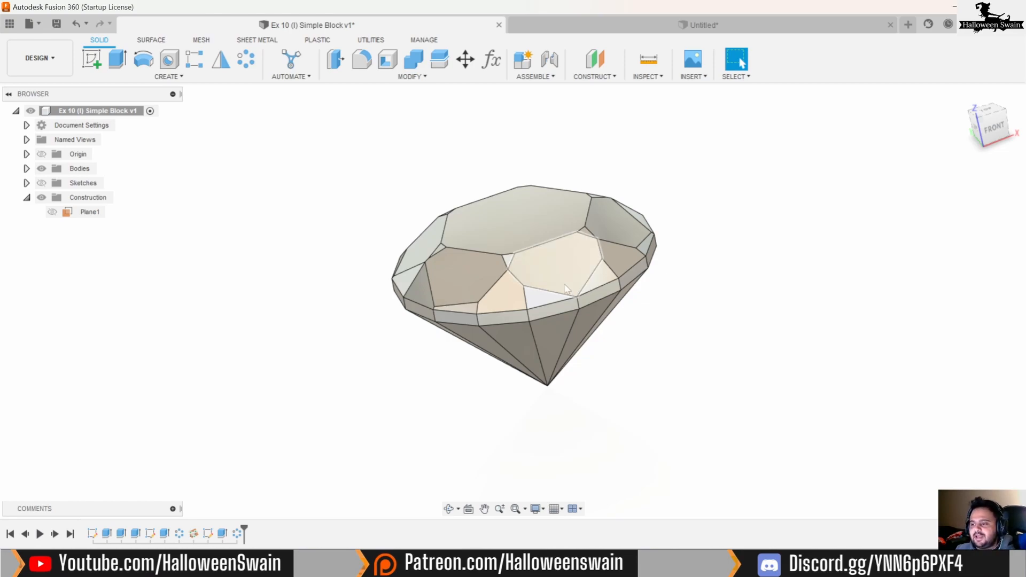
shift+middle_drag(628, 287, 651, 289)
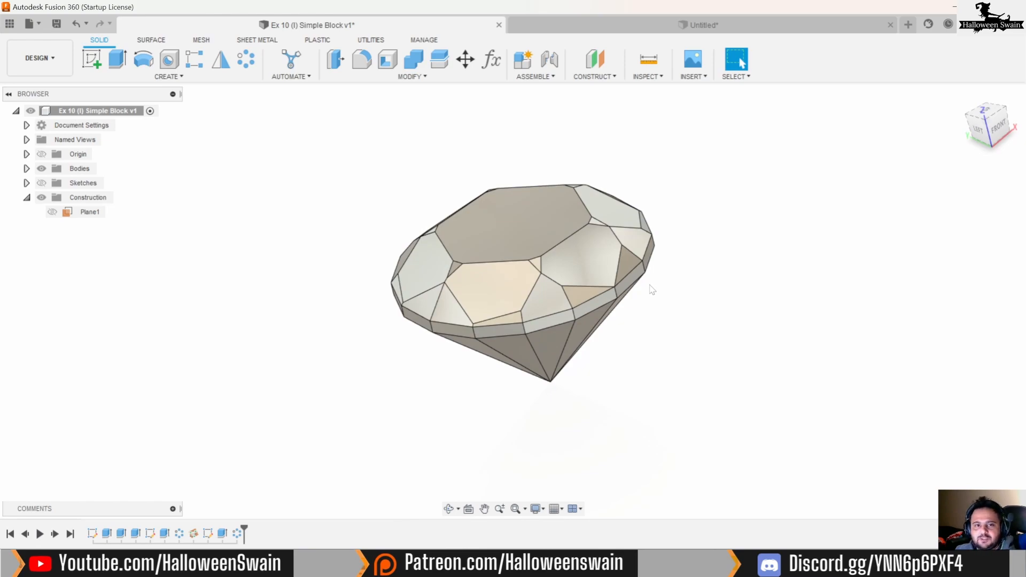
shift+middle_drag(652, 290, 522, 289)
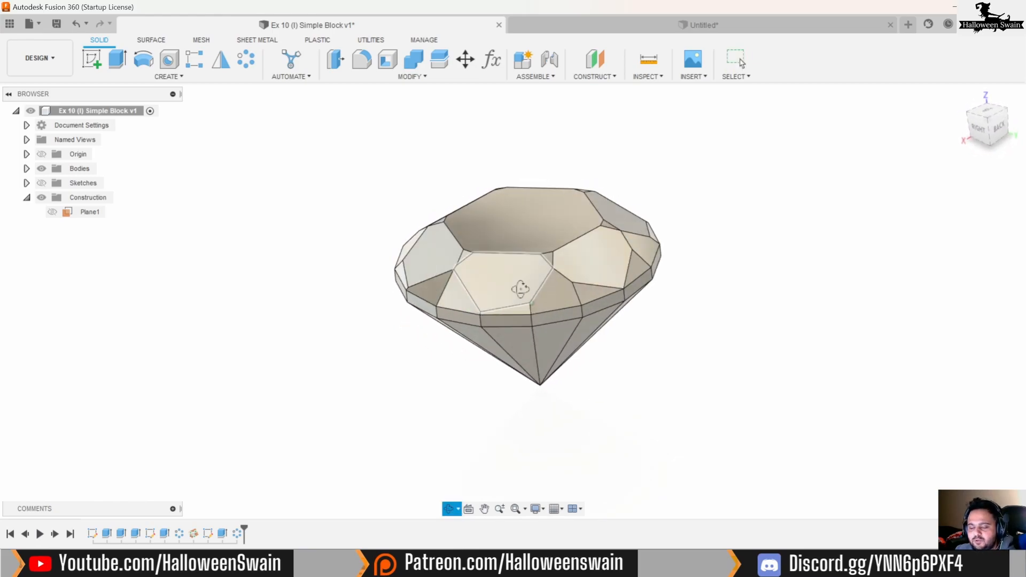